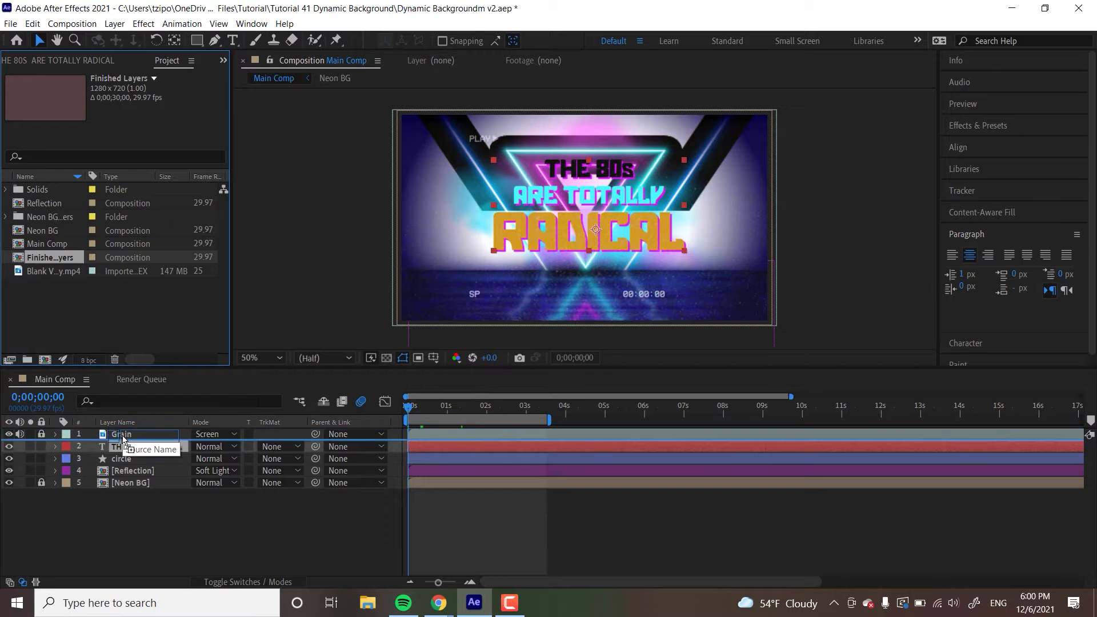
{"action": "key", "text": "space"}
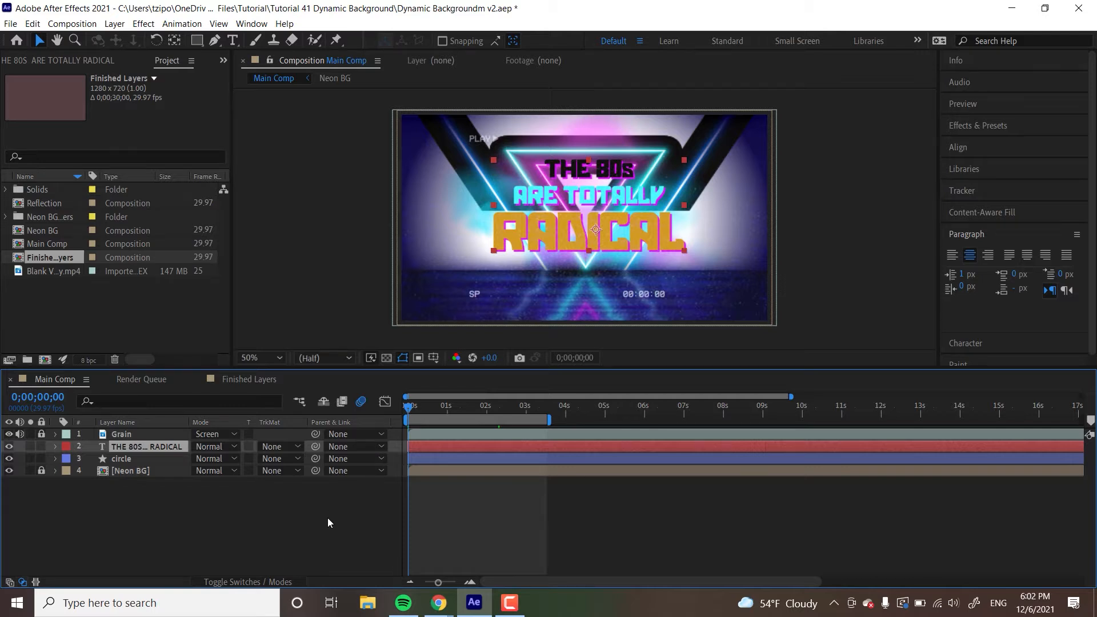
Step: Create a Scale keyframe of 285% on the THE 80s ARE TOTALLY RADICAL text layer at 0;00;00;00
{"action": "key", "text": "s"}
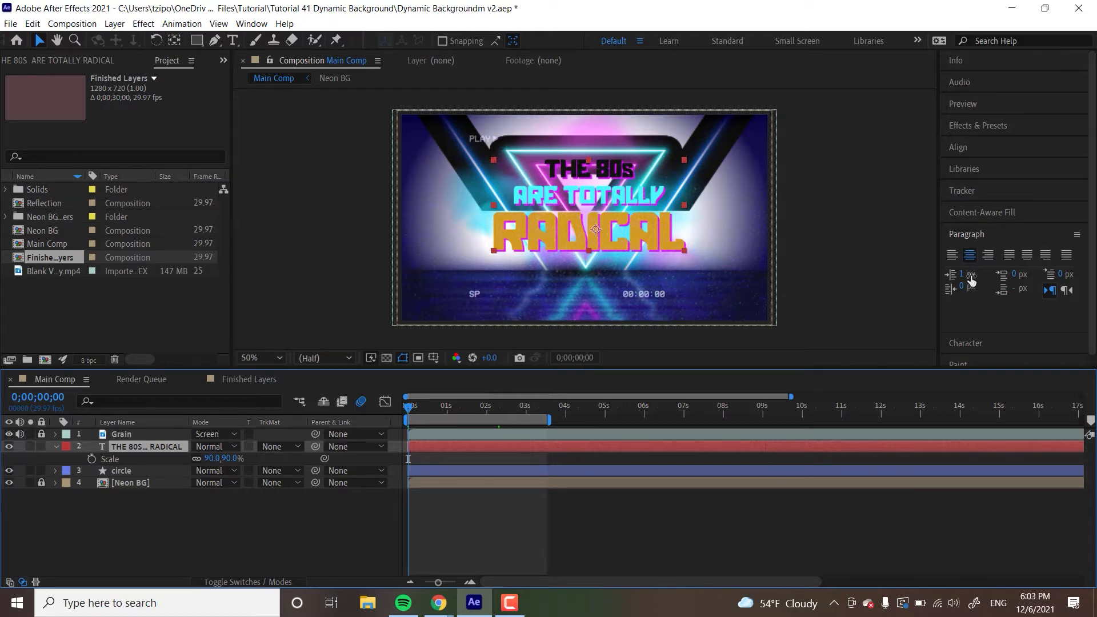
{"action": "scroll", "coordinate": [1095, 316], "scroll_direction": "down", "scroll_amount": 1}
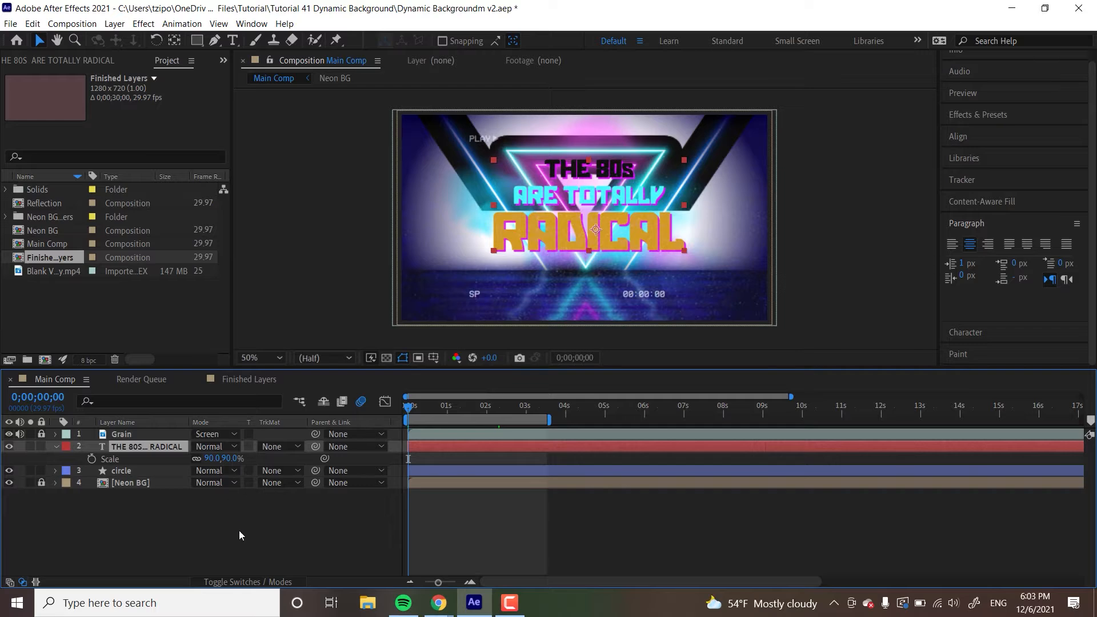
{"action": "left_click", "coordinate": [91, 460]}
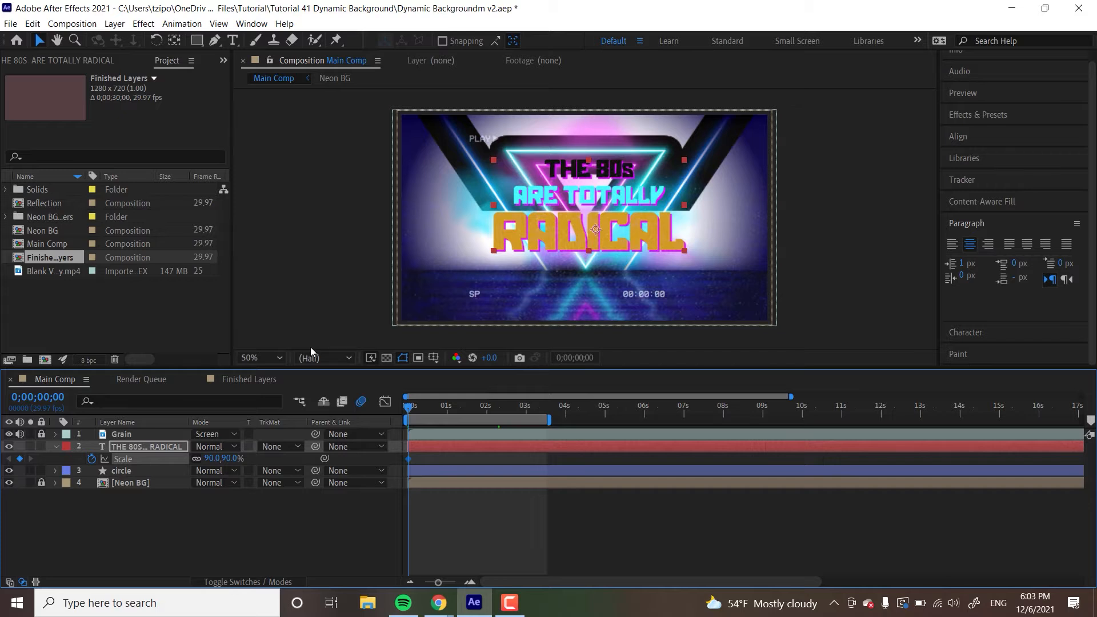
{"action": "left_click", "coordinate": [228, 459]}
{"action": "type", "text": "285"}
{"action": "key", "text": "Return"}
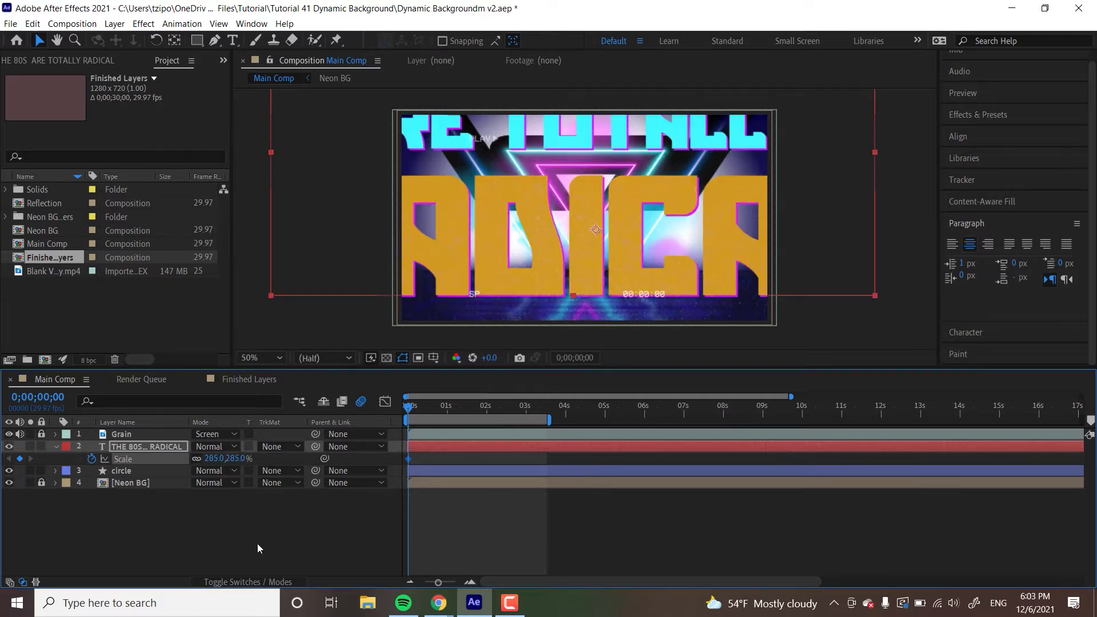
Step: Add a Position keyframe at the start of the text layer and move the title above the frame, to about 694, -267
{"action": "key", "text": "shift+p"}
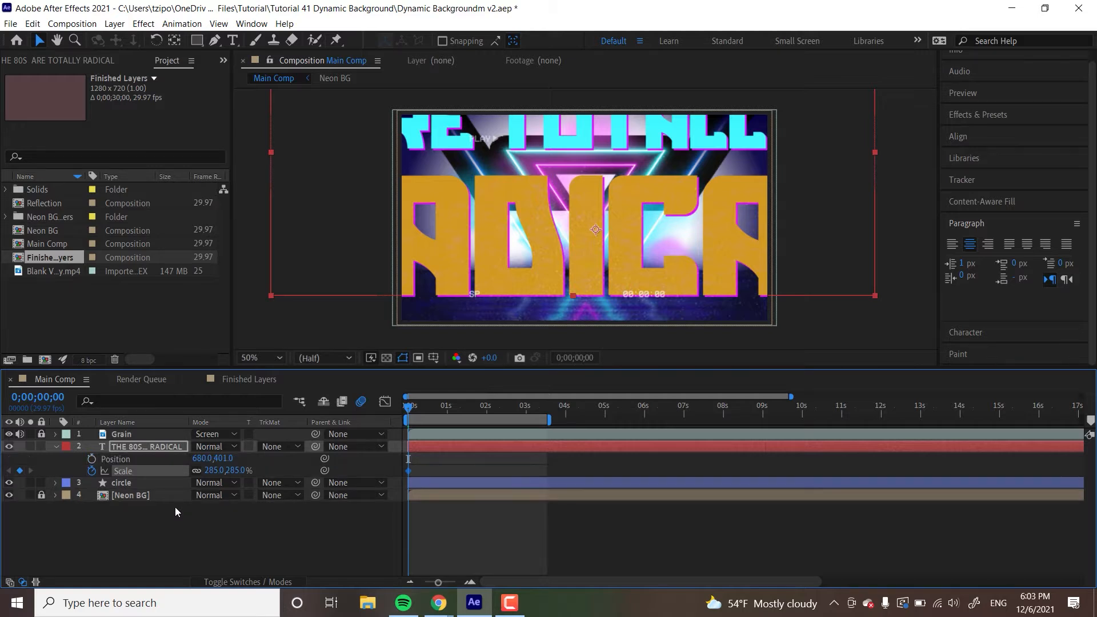
{"action": "left_click", "coordinate": [91, 459]}
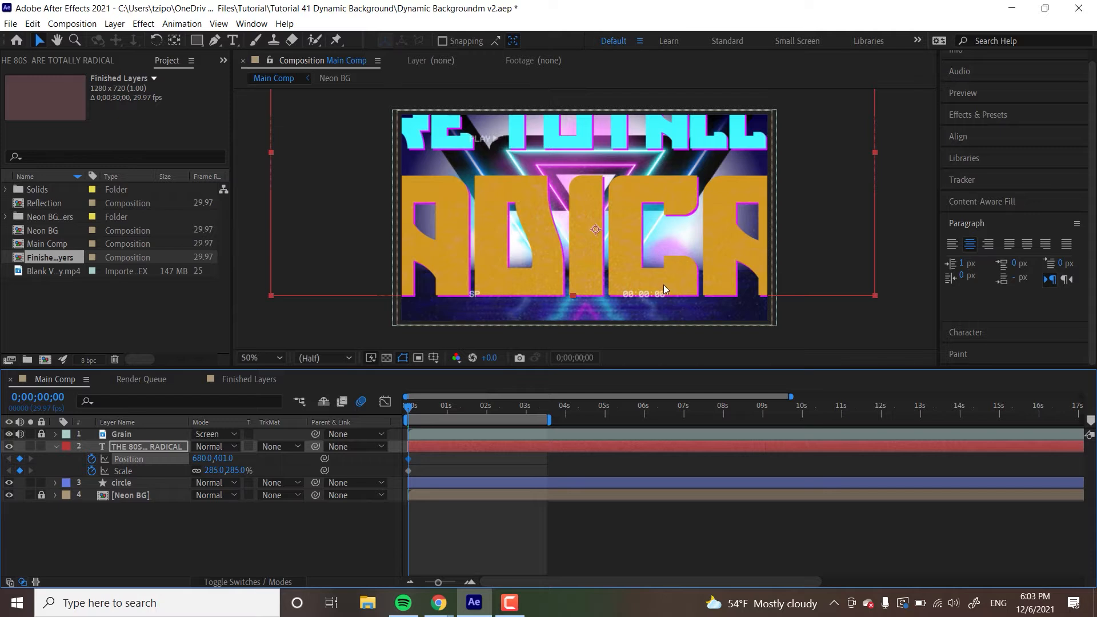
{"action": "left_click_drag", "start_coordinate": [664, 285], "coordinate": [668, 97]}
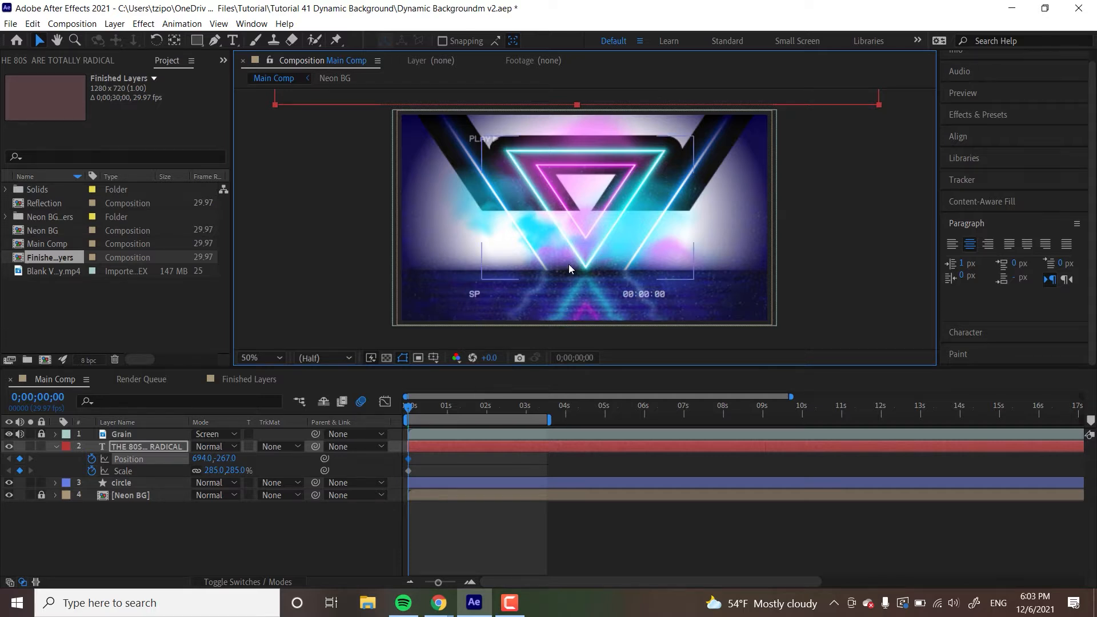
Step: Add a 90% Scale keyframe to the text layer at 0;00;00;19
{"action": "left_click_drag", "start_coordinate": [429, 410], "coordinate": [435, 410]}
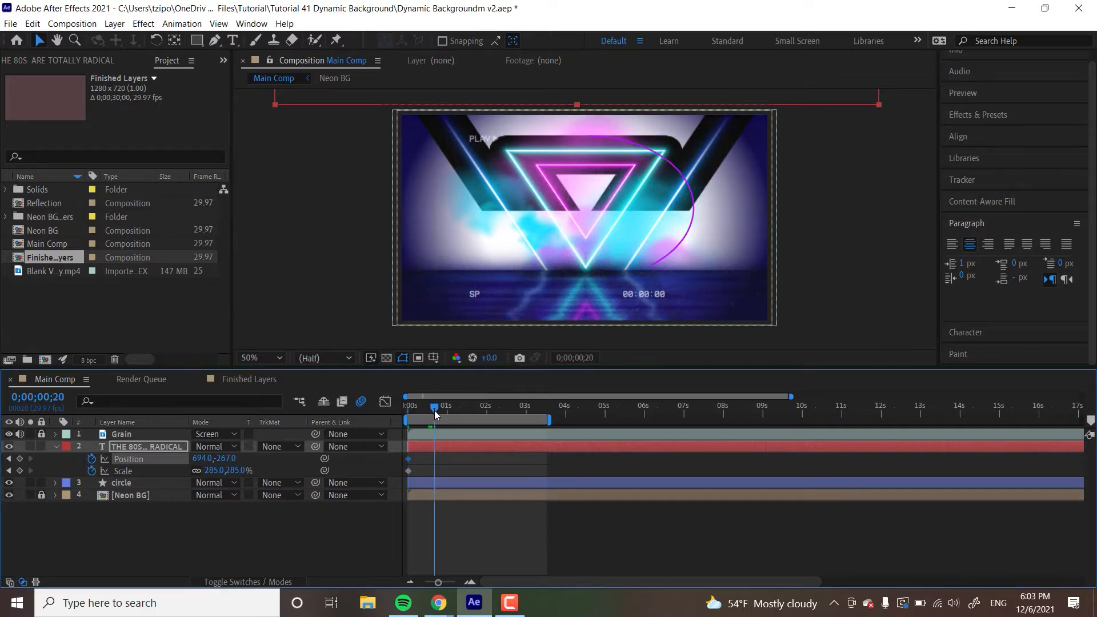
{"action": "key", "text": "Page_Up"}
{"action": "left_click", "coordinate": [239, 472]}
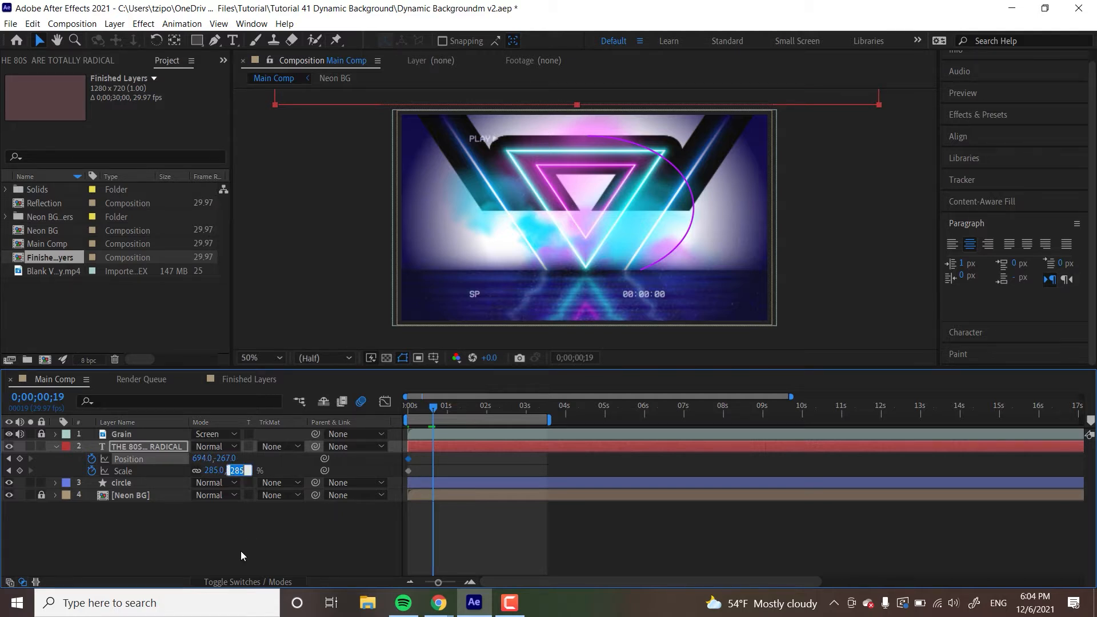
{"action": "type", "text": "90"}
{"action": "key", "text": "Return"}
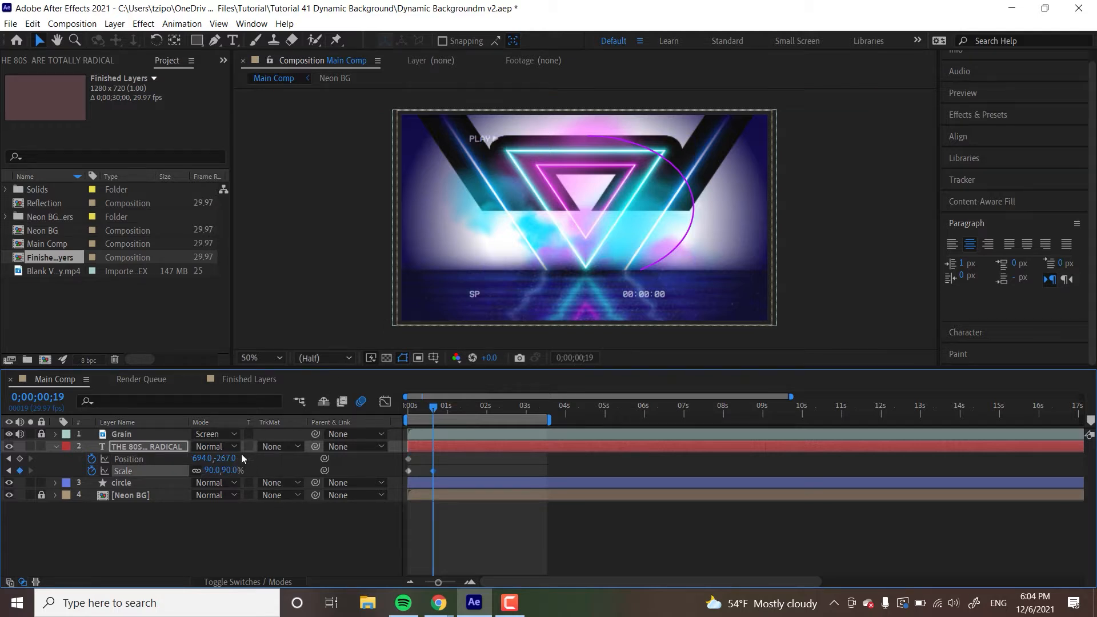
Step: Bring the title back into the frame at 0;00;00;19 by setting its vertical Position to 430
{"action": "left_click", "coordinate": [227, 459]}
{"action": "type", "text": "-22"}
{"action": "key", "text": "Return"}
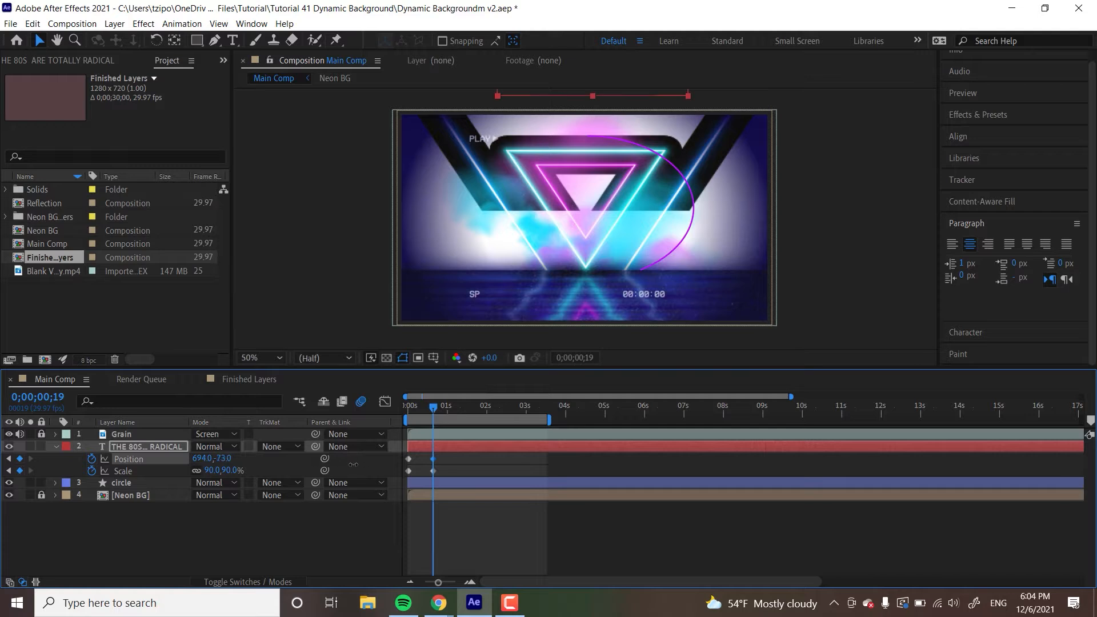
{"action": "left_click_drag", "start_coordinate": [439, 468], "coordinate": [690, 497]}
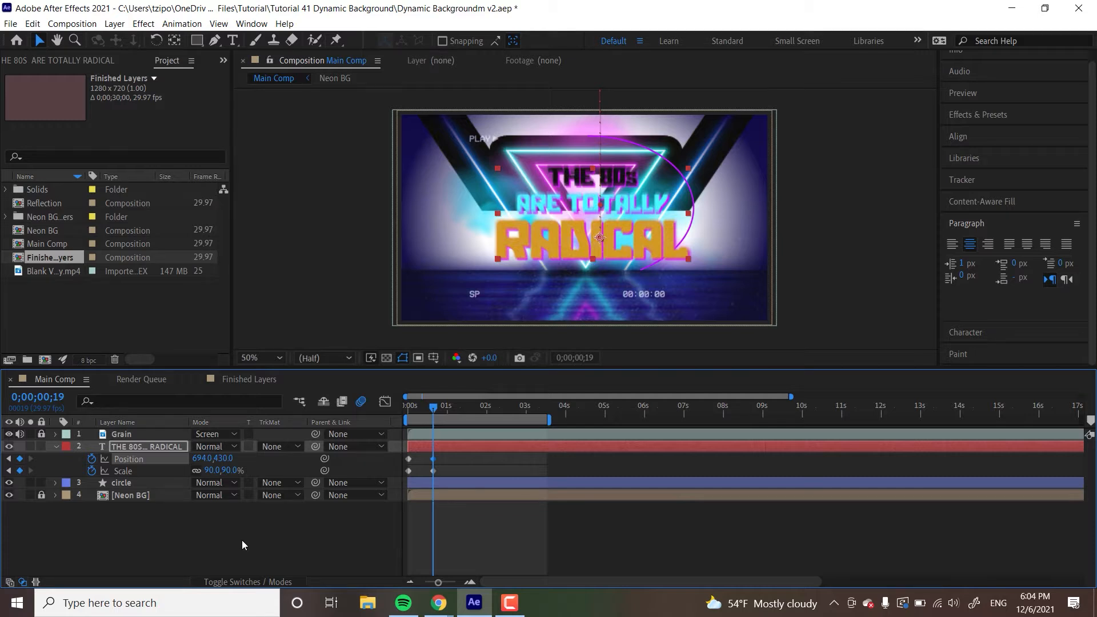
Step: Apply Easy Ease to all Position and Scale keyframes of the text layer and scrub through the entrance animation
{"action": "left_click_drag", "start_coordinate": [451, 471], "coordinate": [400, 455]}
{"action": "right_click", "coordinate": [409, 461]}
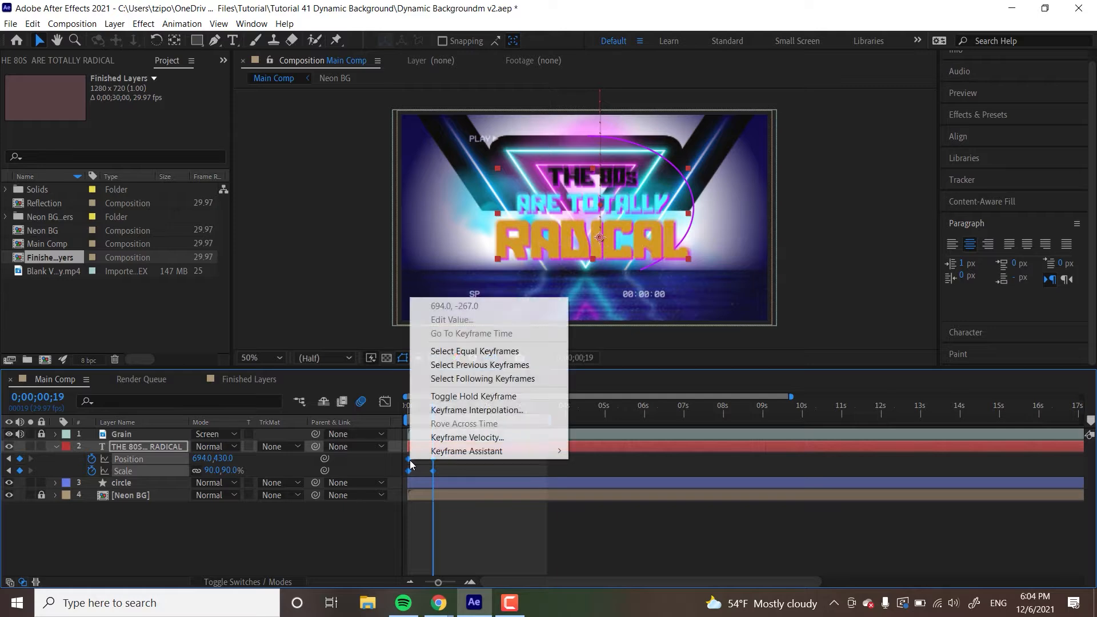
{"action": "mouse_move", "coordinate": [434, 455]}
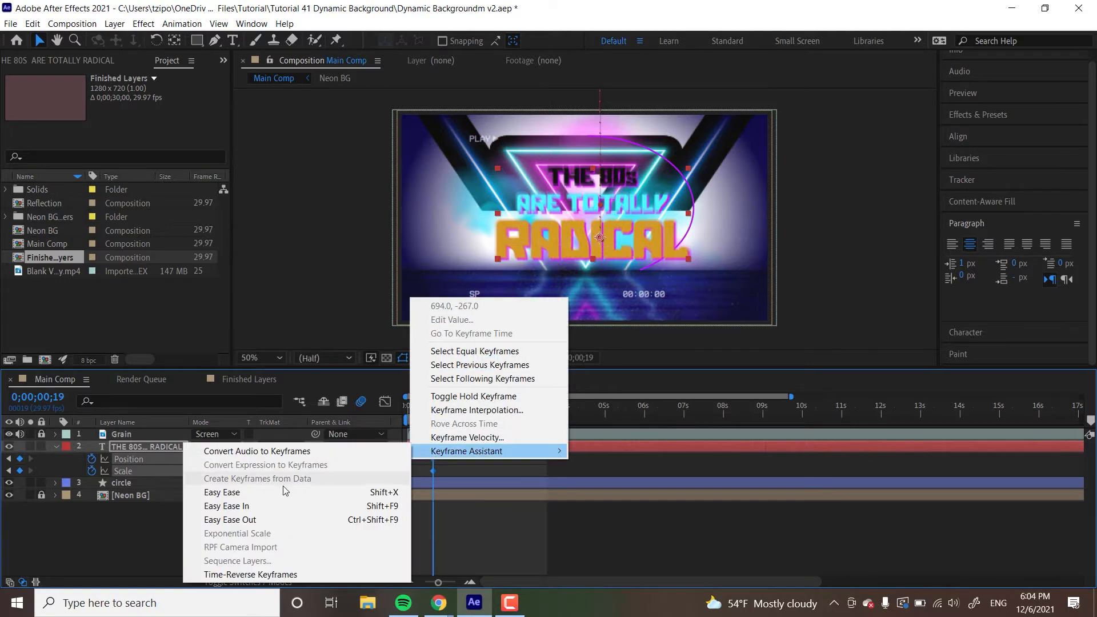
{"action": "left_click", "coordinate": [270, 493]}
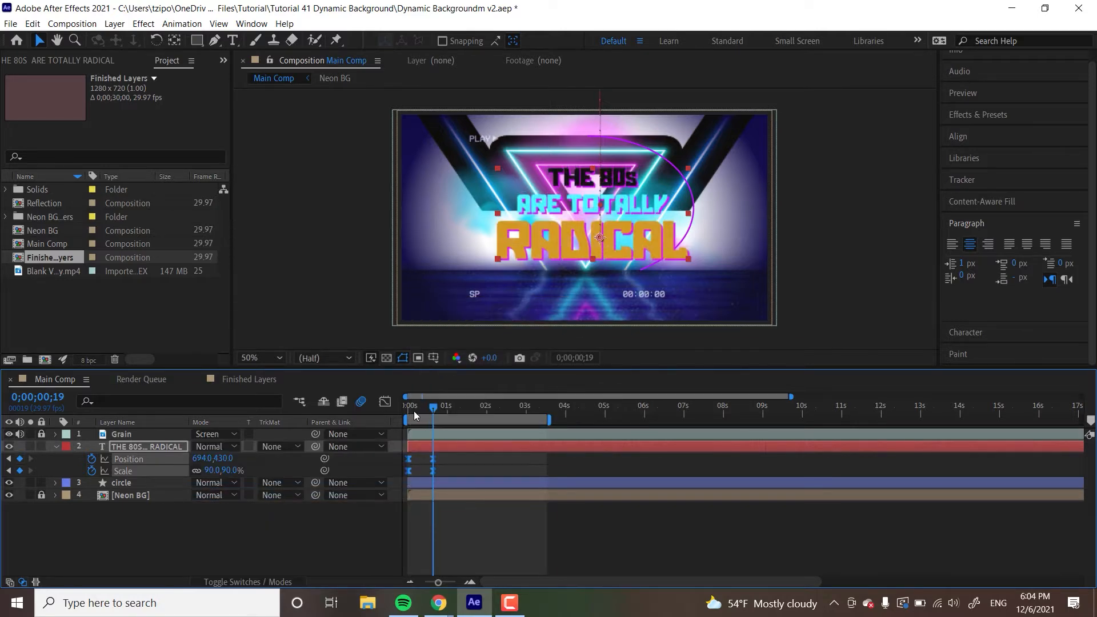
{"action": "mouse_move", "coordinate": [417, 411]}
{"action": "left_mouse_down"}
{"action": "mouse_move", "coordinate": [404, 410]}
{"action": "mouse_move", "coordinate": [437, 413]}
{"action": "left_mouse_up"}
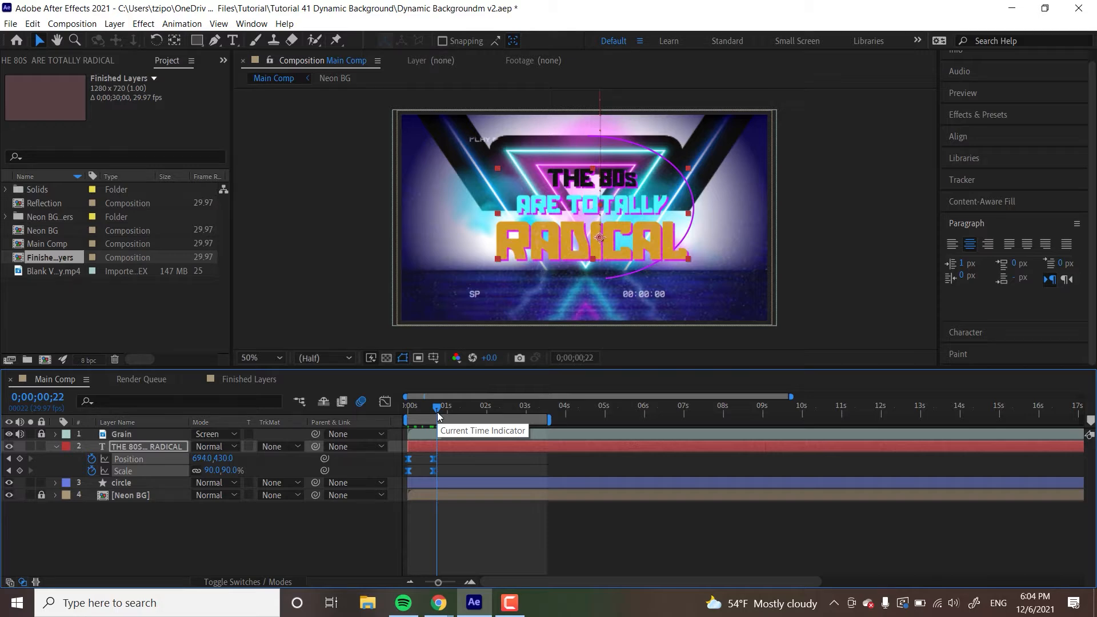
Step: Find the Stylize Glow effect and apply it to the THE 80s ARE TOTALLY RADICAL text layer
{"action": "left_click", "coordinate": [976, 116]}
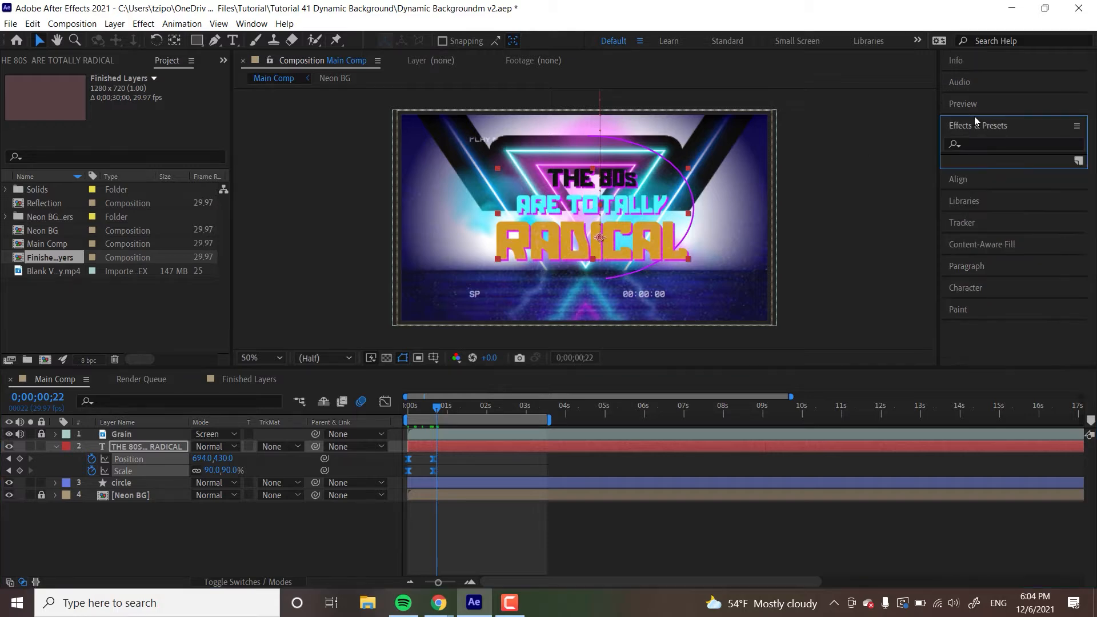
{"action": "left_click", "coordinate": [1004, 145]}
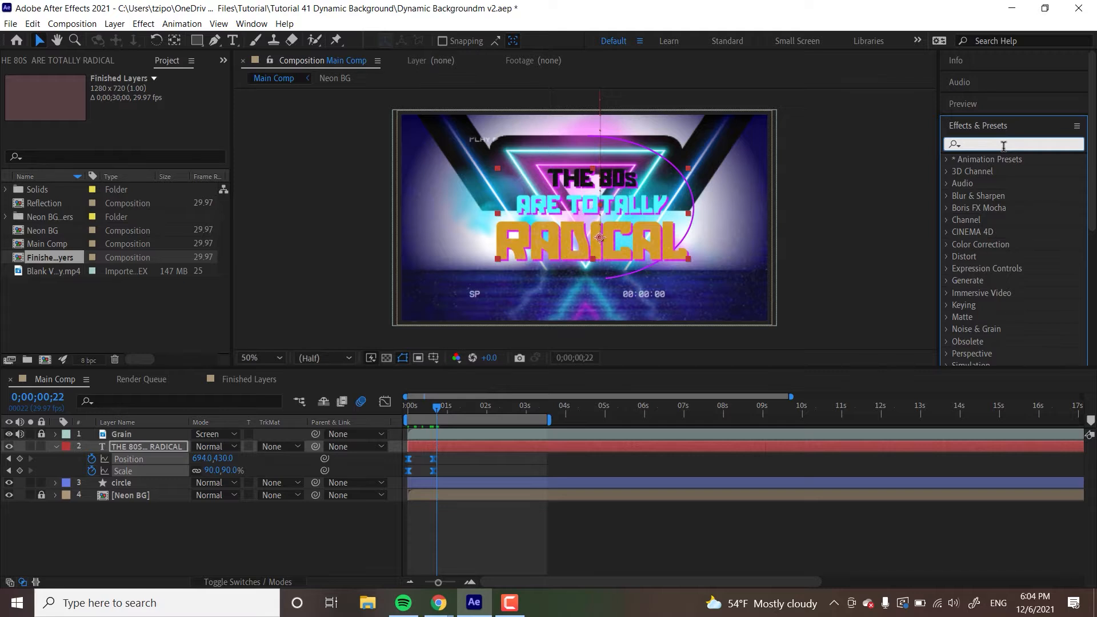
{"action": "type", "text": "glow"}
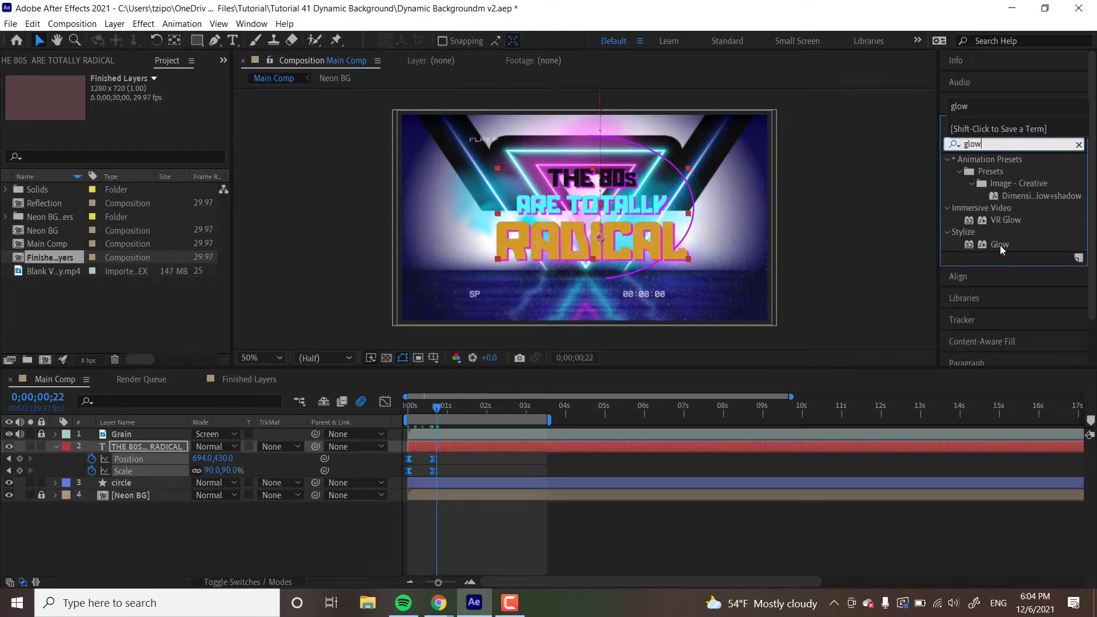
{"action": "left_click_drag", "start_coordinate": [1000, 245], "coordinate": [431, 448]}
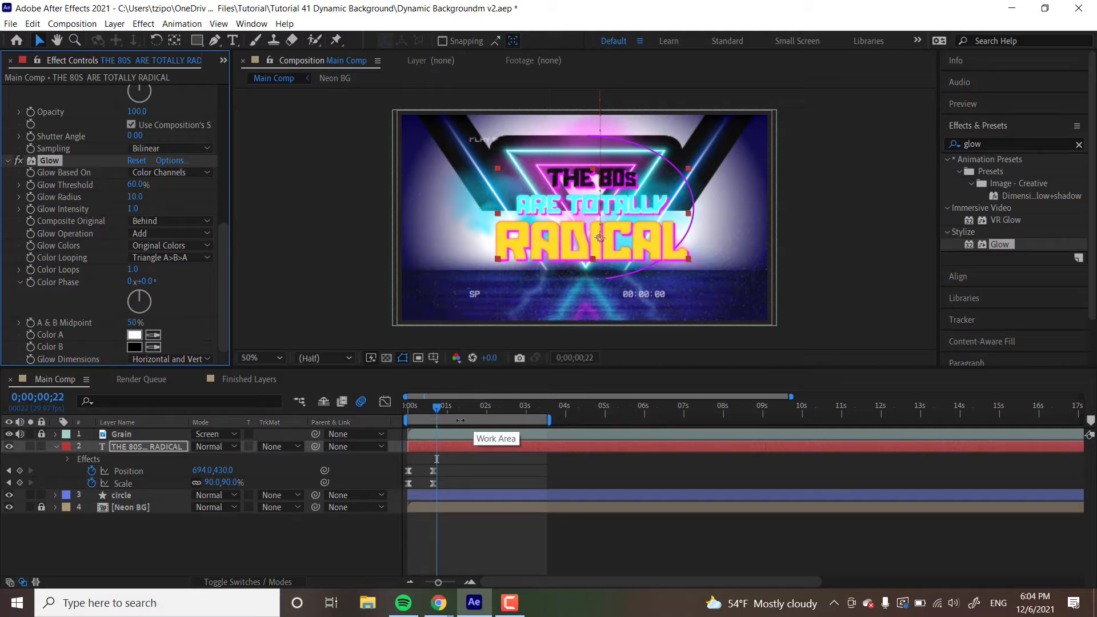
Step: Add a Glow Radius keyframe with a value of 50 to the text layer at 0;00;01;19
{"action": "left_click_drag", "start_coordinate": [456, 407], "coordinate": [473, 407]}
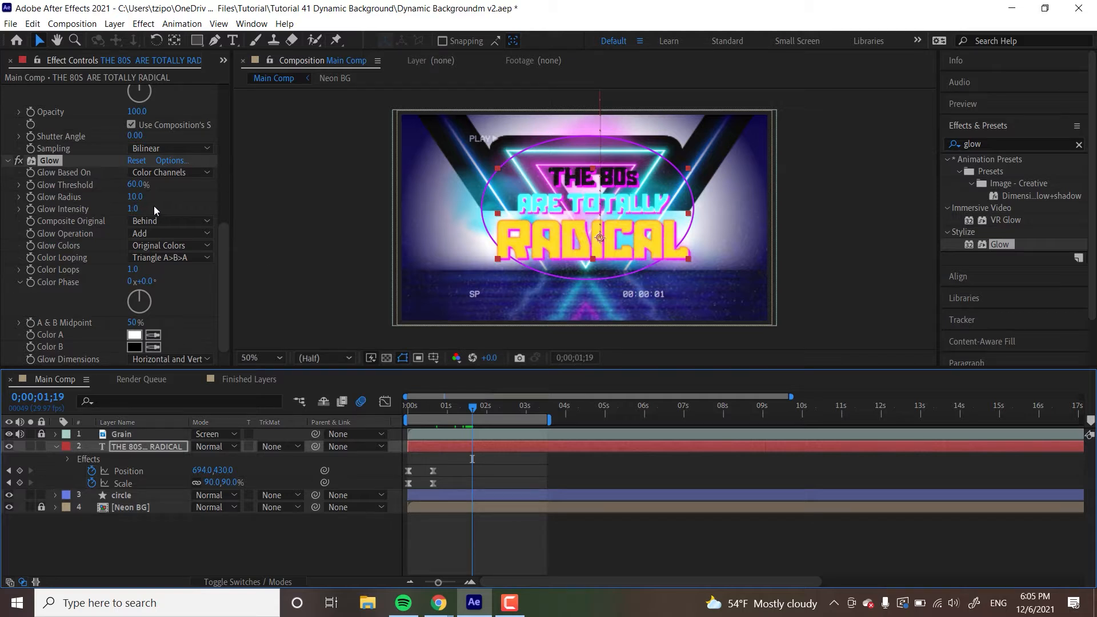
{"action": "left_click", "coordinate": [31, 198]}
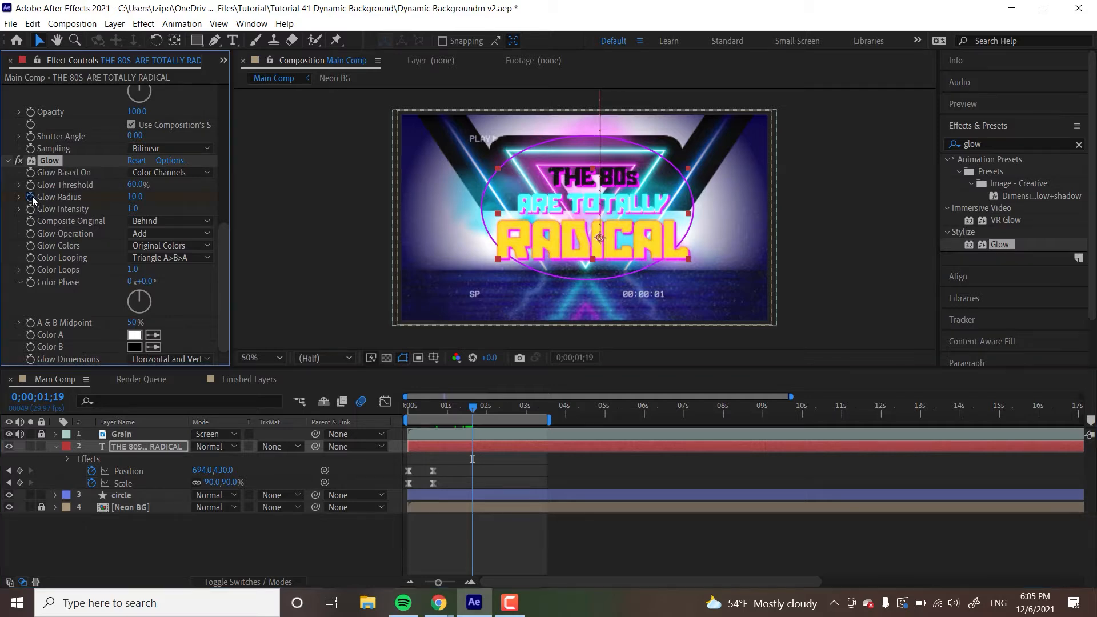
{"action": "left_click_drag", "start_coordinate": [135, 198], "coordinate": [158, 200]}
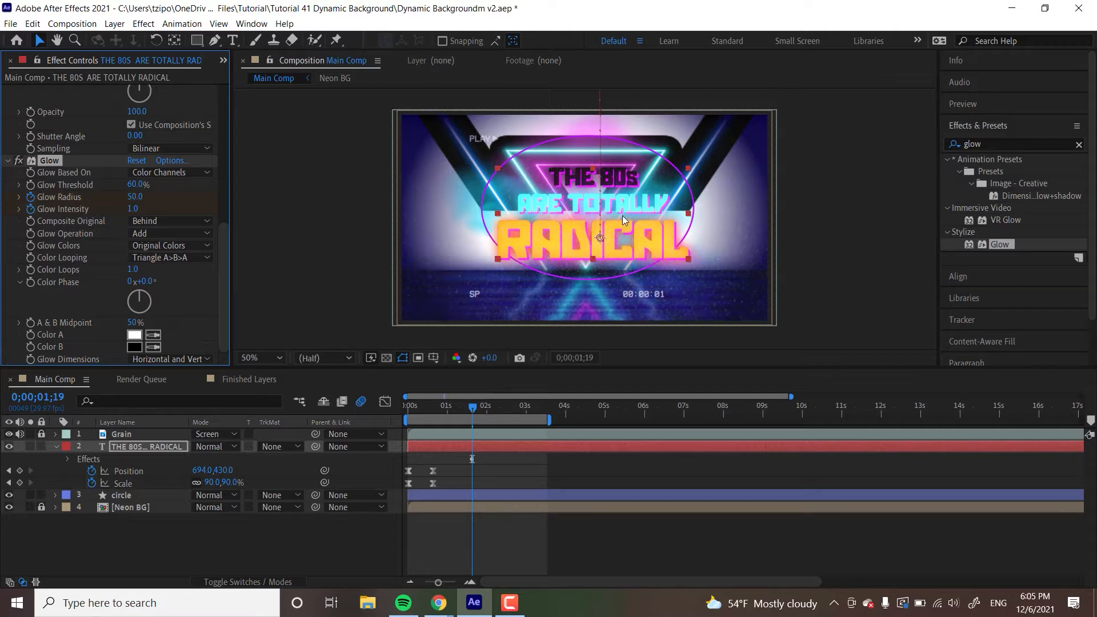
Step: Set the text layer's Glow Intensity to 2.5 at 0;00;01;19, trying a value of 3 first
{"action": "left_click_drag", "start_coordinate": [136, 208], "coordinate": [226, 208]}
{"action": "left_click", "coordinate": [136, 210]}
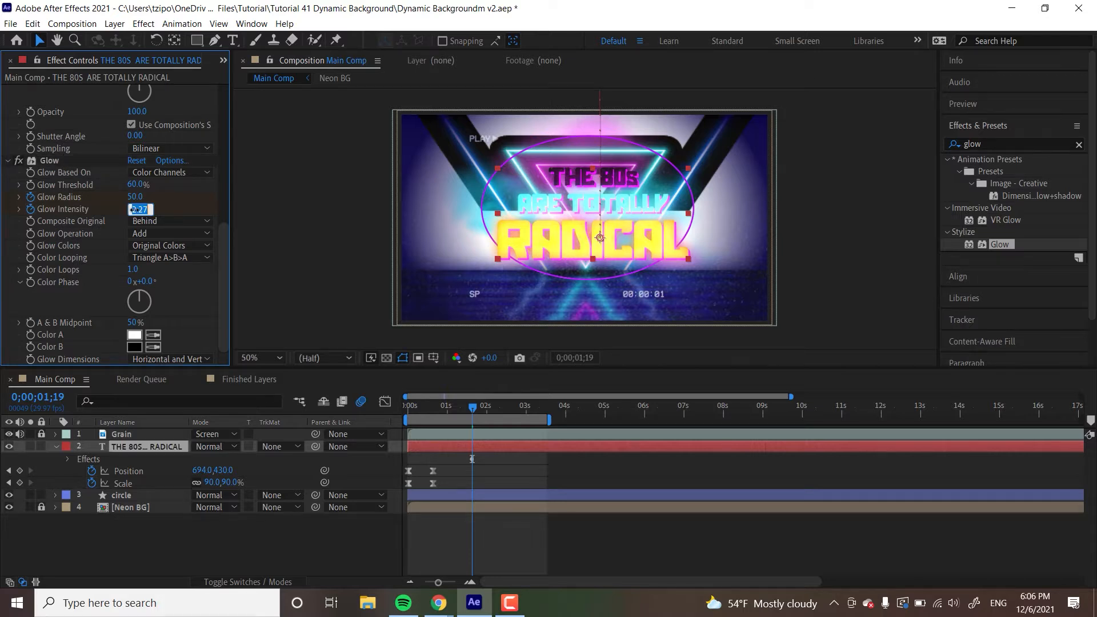
{"action": "type", "text": "3"}
{"action": "key", "text": "Return"}
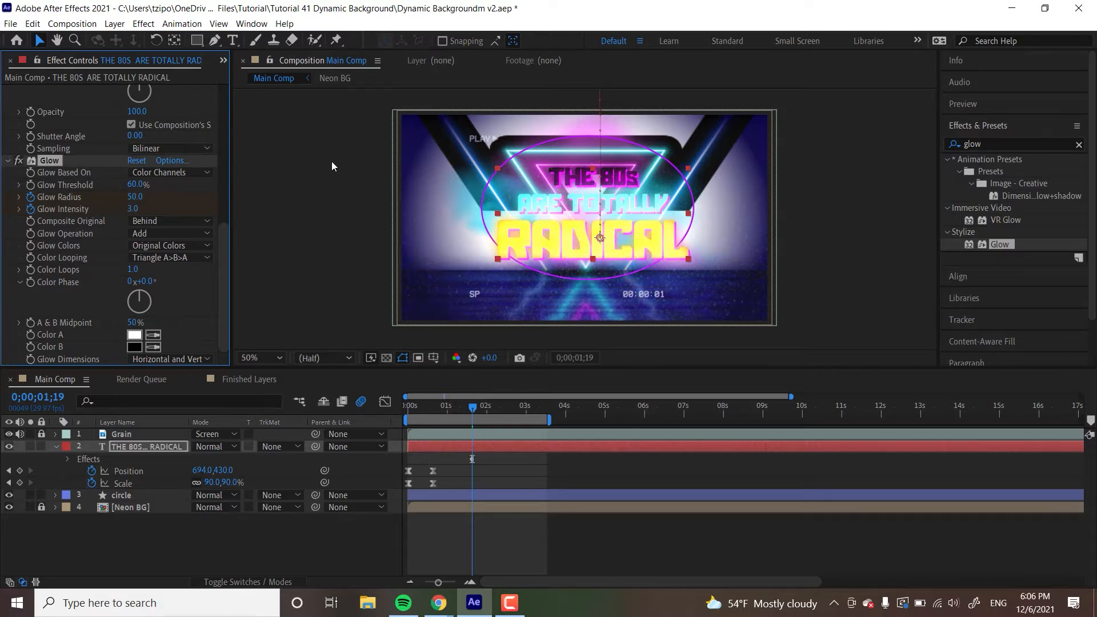
{"action": "left_click", "coordinate": [136, 210]}
{"action": "type", "text": "2.5"}
{"action": "key", "text": "Return"}
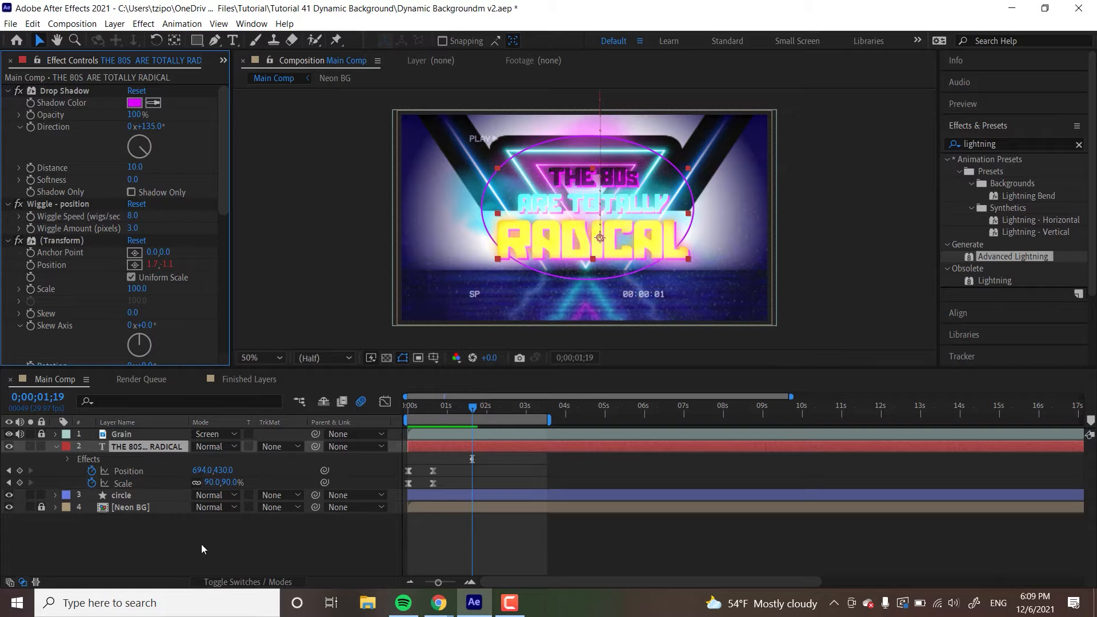
Step: Duplicate the THE 80s ARE TOTALLY RADICAL text layer and rename the copy Lightning
{"action": "left_click", "coordinate": [140, 443]}
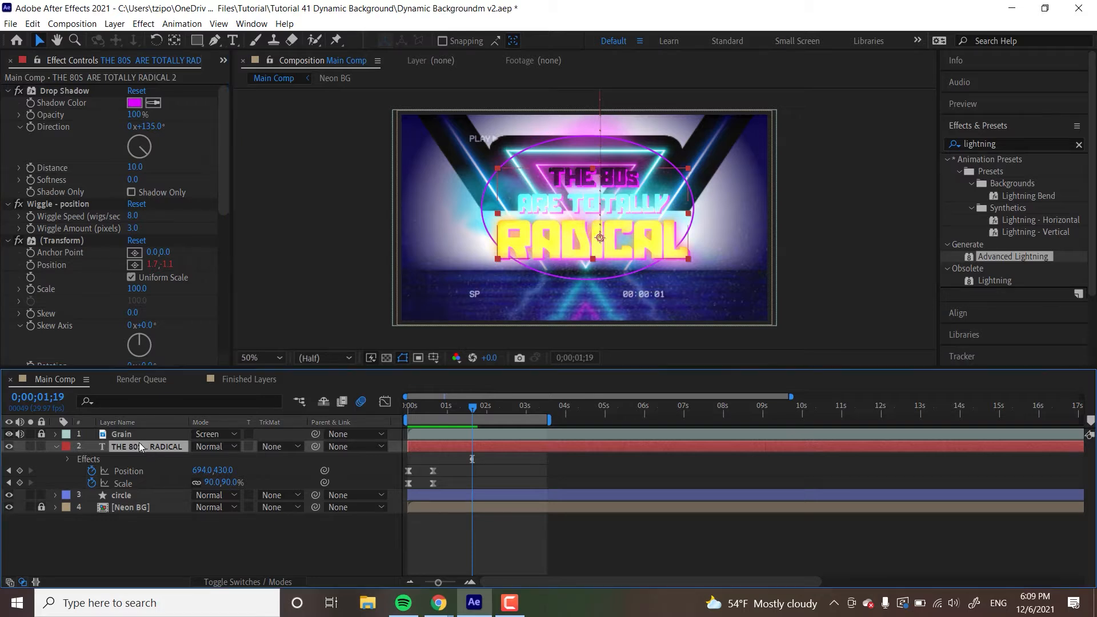
{"action": "key", "text": "ctrl+d"}
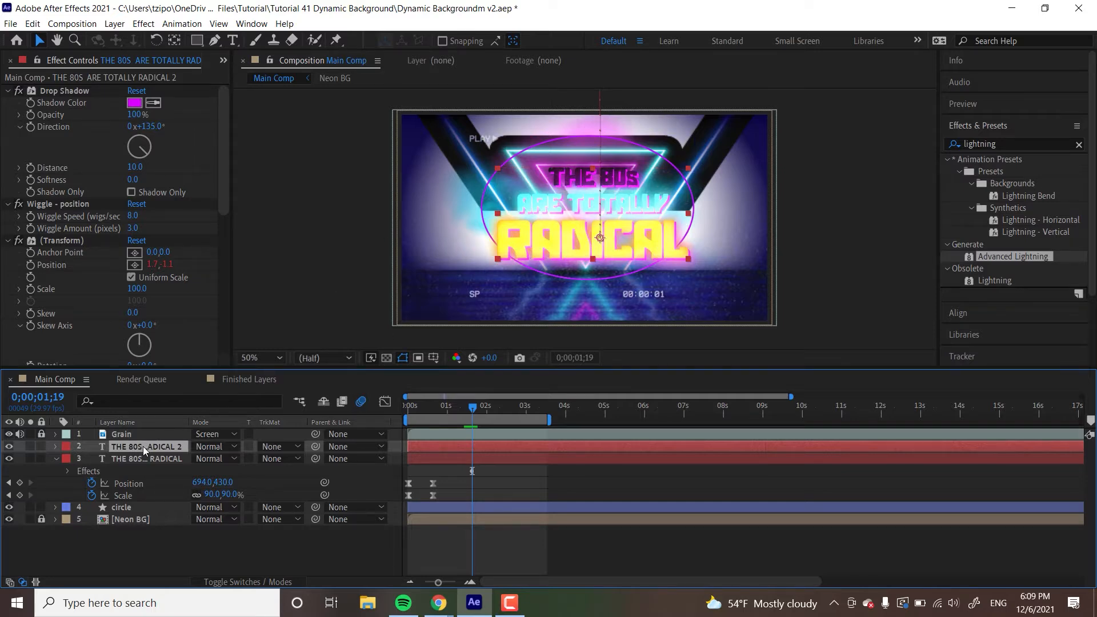
{"action": "key", "text": "Return"}
{"action": "type", "text": "Lightning"}
{"action": "key", "text": "Return"}
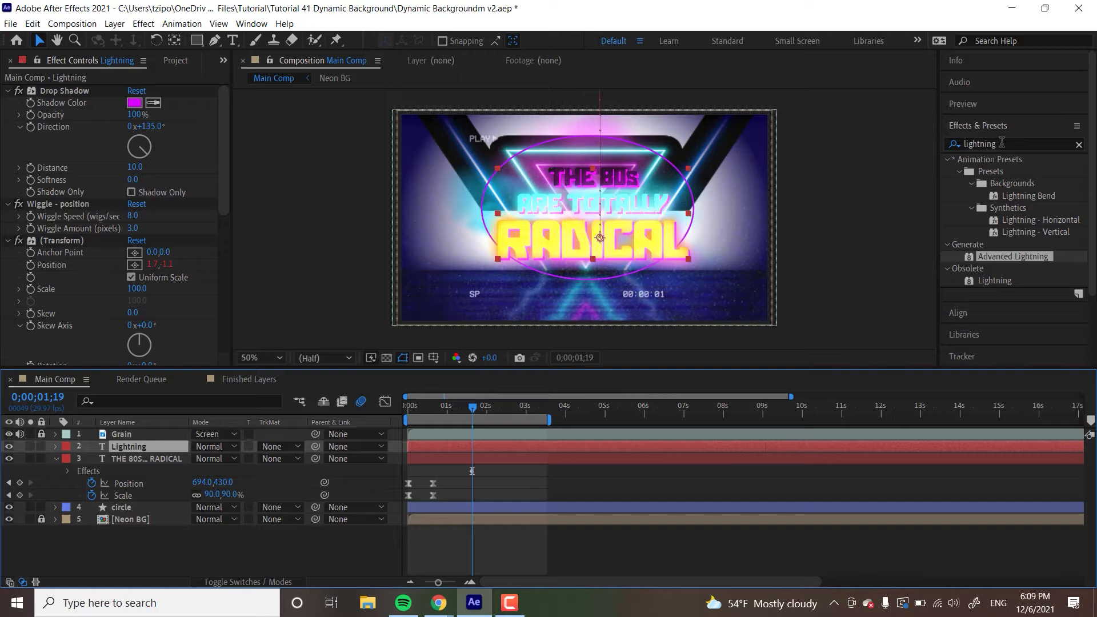
Step: Apply Advanced Lightning to the Lightning layer and place its Origin at about 330, 430 and its Direction at about 932, 450 across RADICAL
{"action": "left_click_drag", "start_coordinate": [1004, 257], "coordinate": [444, 447]}
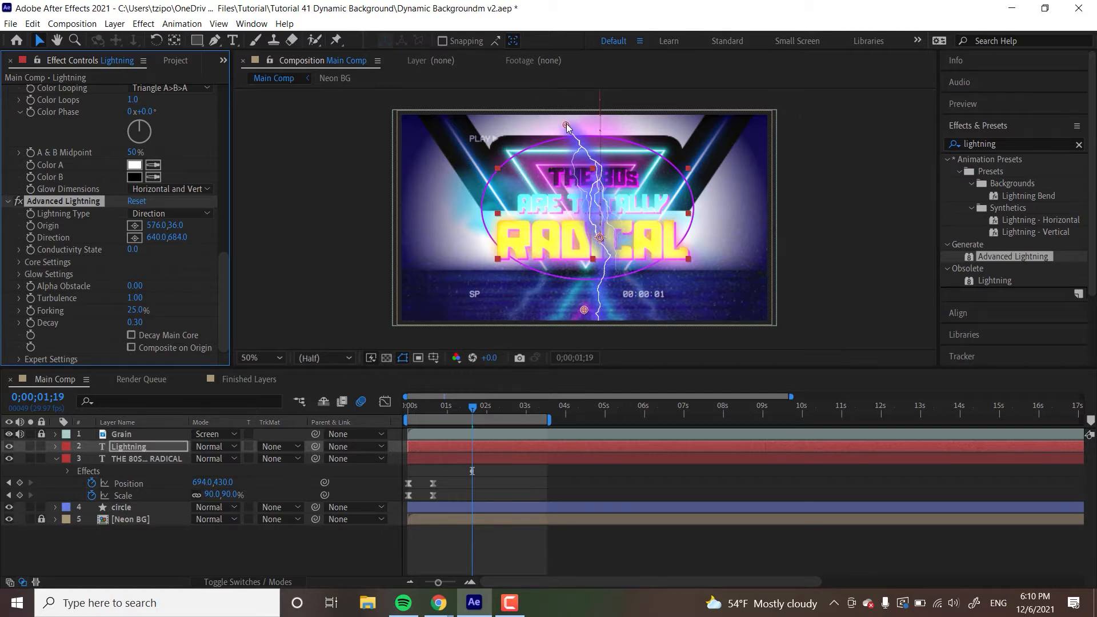
{"action": "left_click_drag", "start_coordinate": [567, 127], "coordinate": [496, 237]}
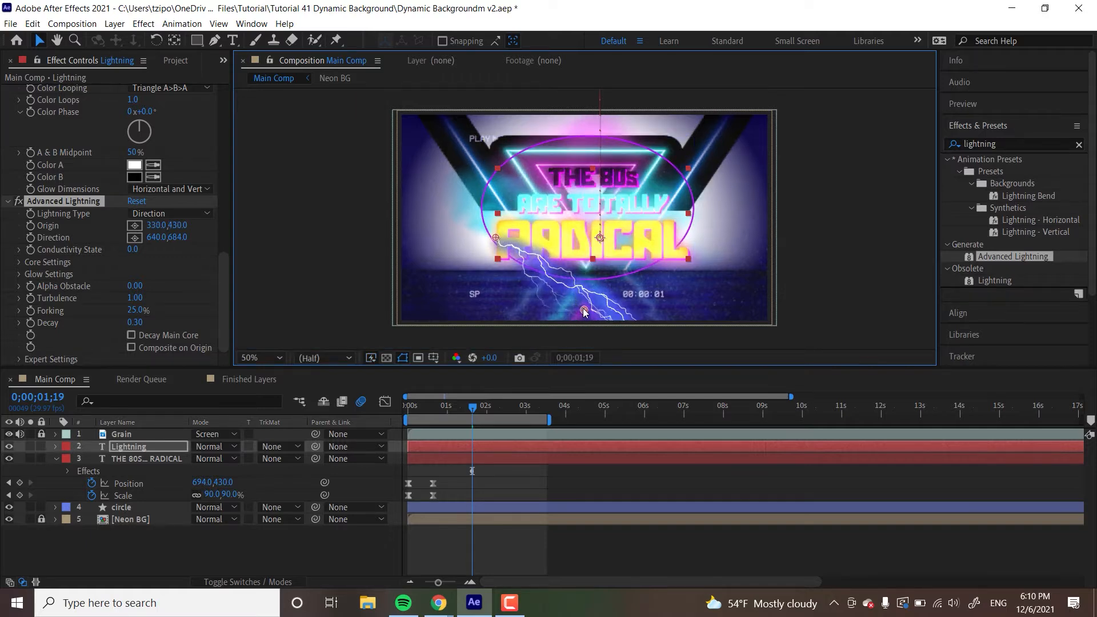
{"action": "left_click_drag", "start_coordinate": [585, 310], "coordinate": [666, 241]}
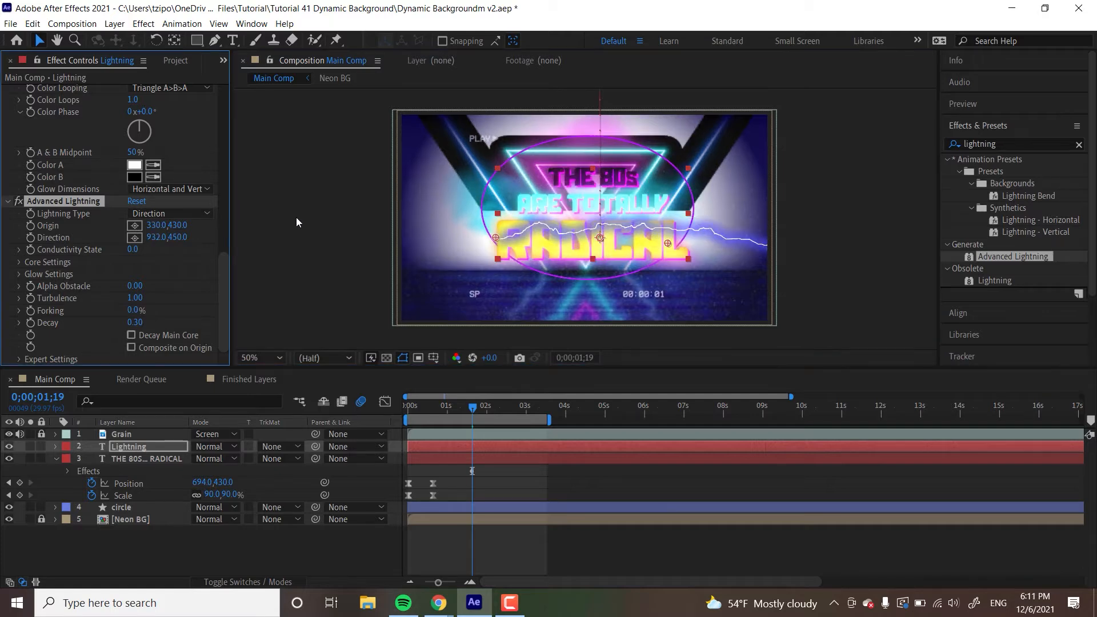
Step: Change the lightning type to Two-Way Strike and extend the bolt's Direction point toward the right end of the word RADICAL
{"action": "left_click", "coordinate": [178, 214]}
{"action": "left_click", "coordinate": [177, 328]}
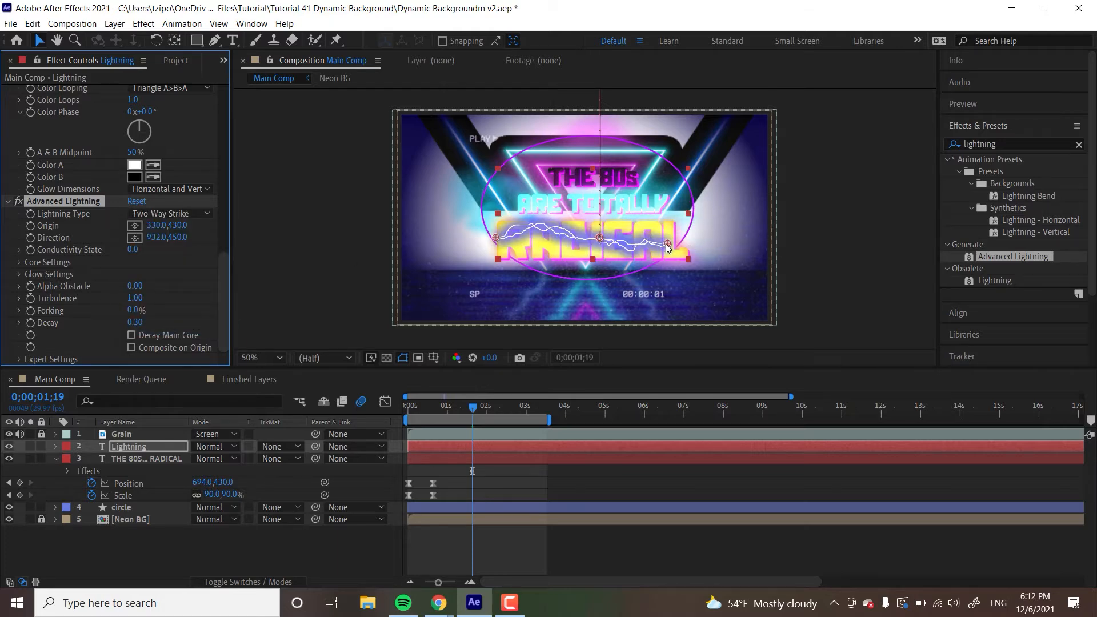
{"action": "left_click_drag", "start_coordinate": [668, 245], "coordinate": [682, 244]}
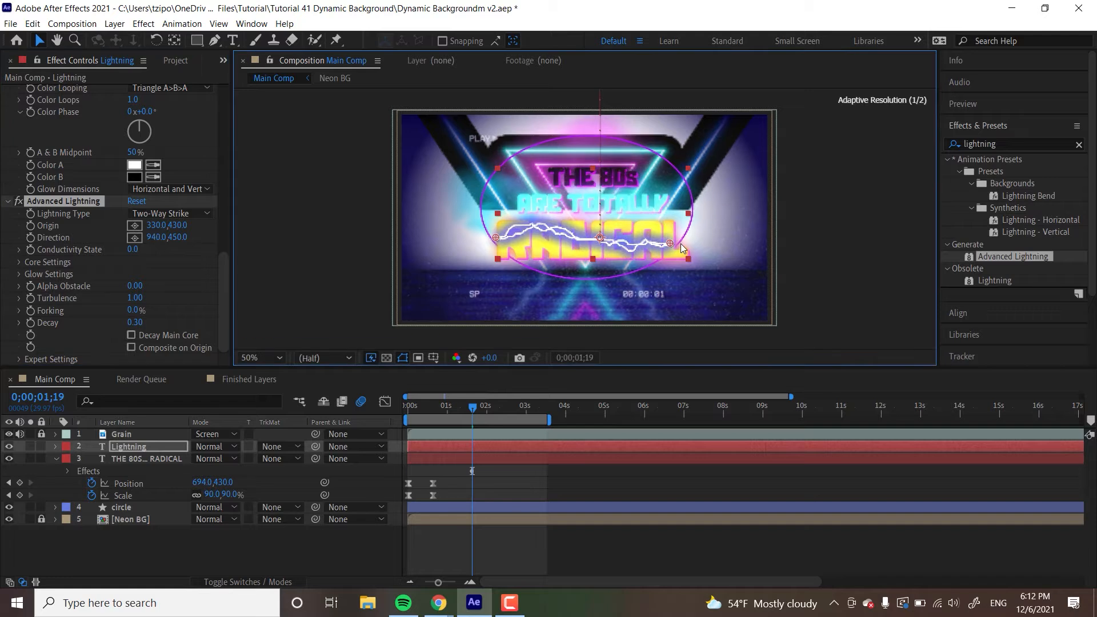
Step: Change the Advanced Lightning effect's Glow Color to yellow
{"action": "left_click", "coordinate": [19, 263]}
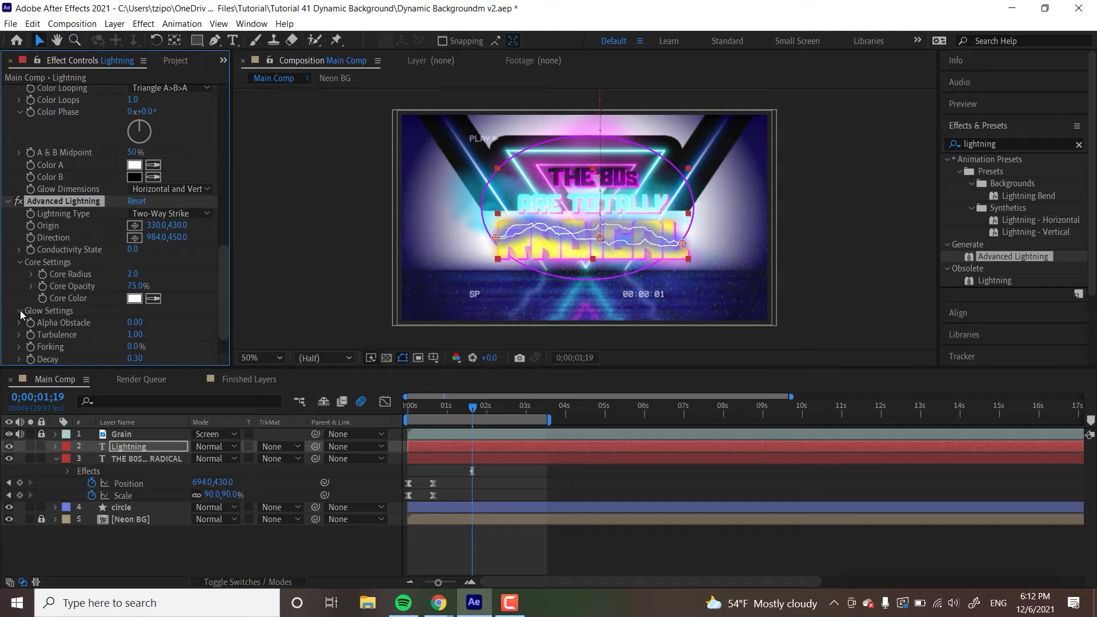
{"action": "left_click", "coordinate": [19, 310]}
{"action": "left_click", "coordinate": [135, 347]}
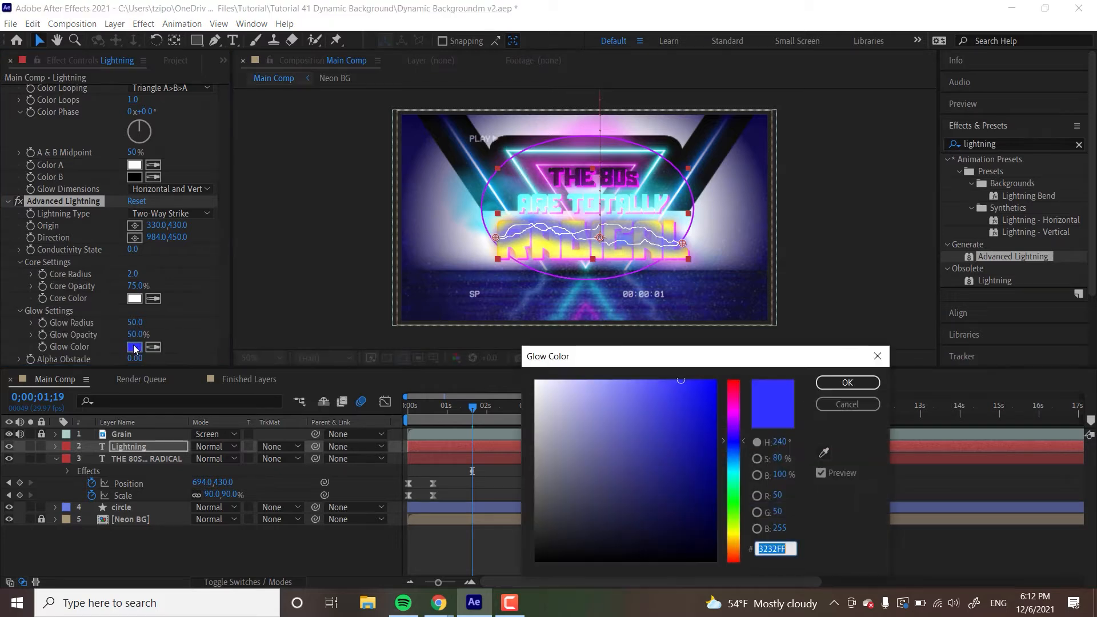
{"action": "left_click", "coordinate": [732, 535]}
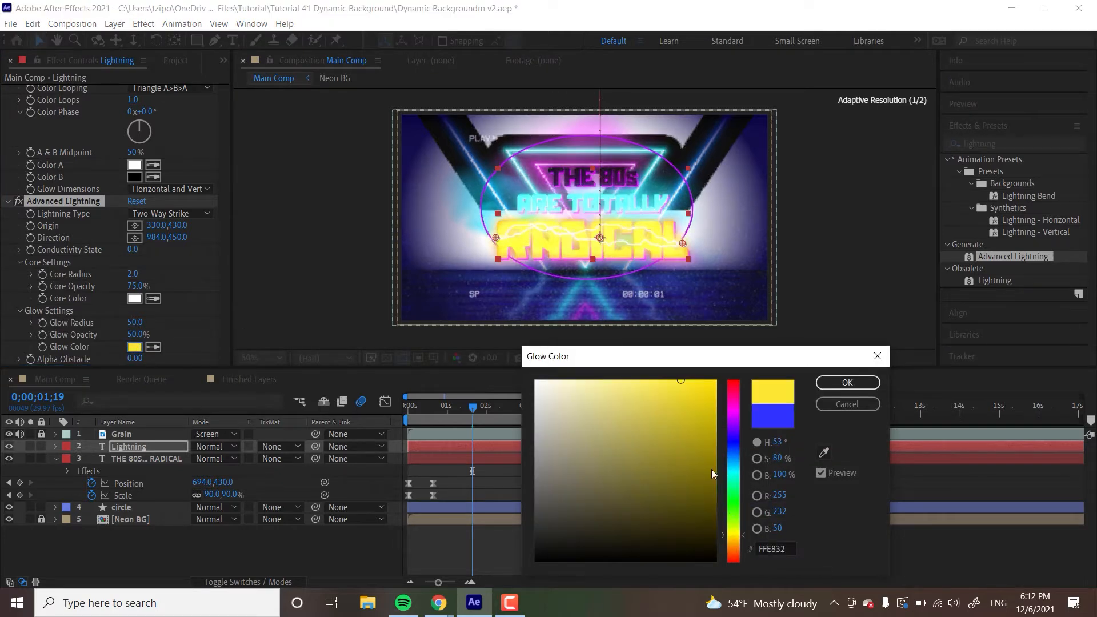
{"action": "left_click", "coordinate": [842, 382]}
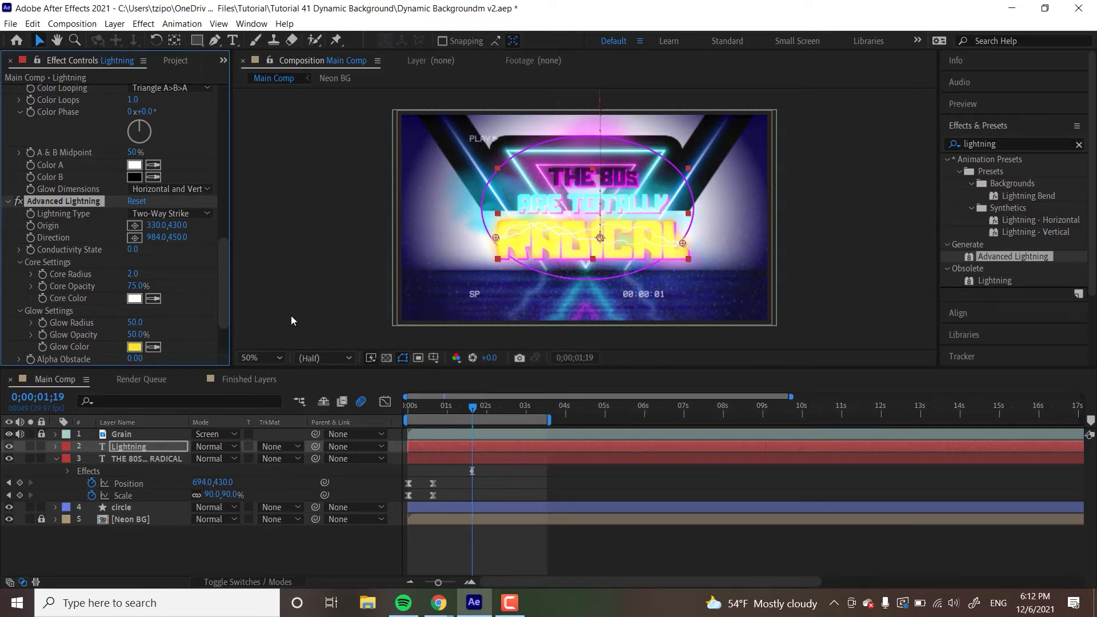
Step: Trim the Lightning layer to start at 0;00;01;19 and add a Conductivity State keyframe there
{"action": "left_click", "coordinate": [476, 447]}
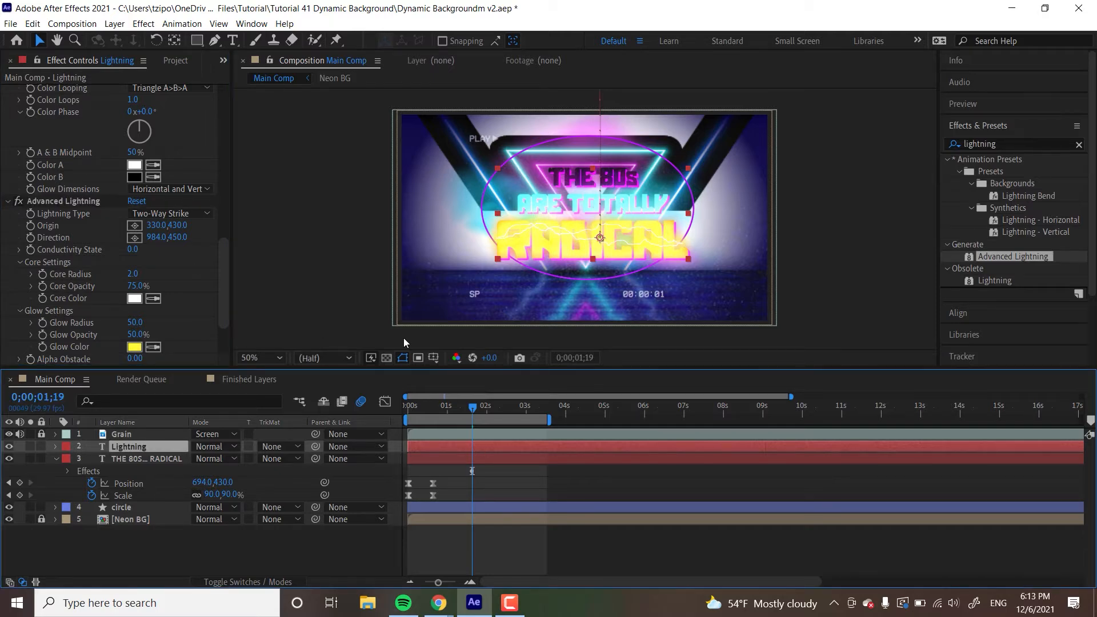
{"action": "key", "text": "alt+bracketleft"}
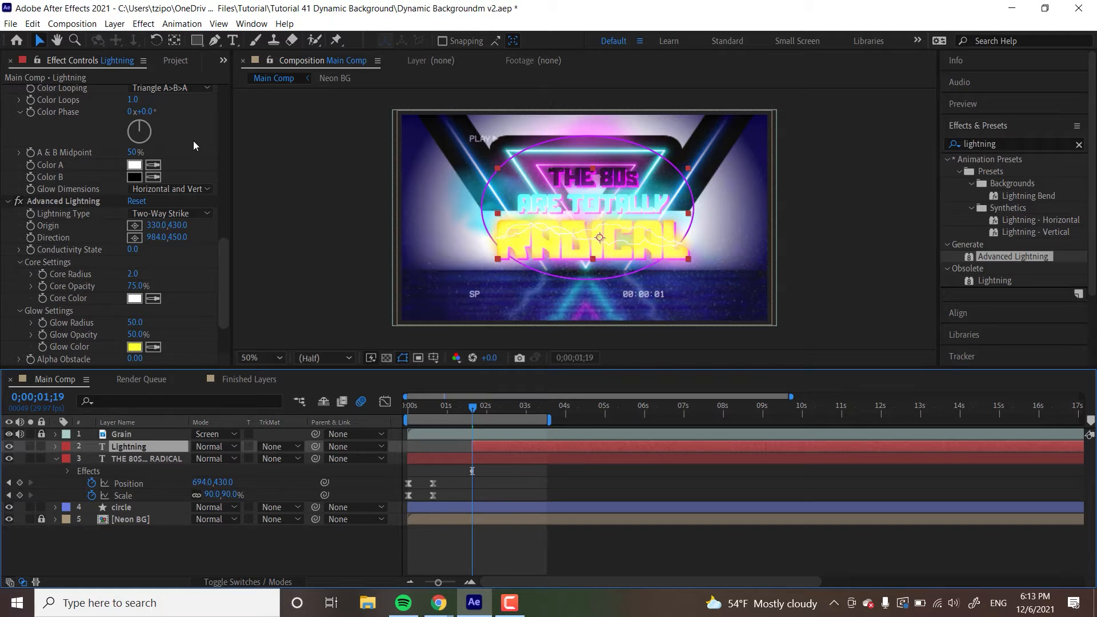
{"action": "left_click", "coordinate": [31, 253]}
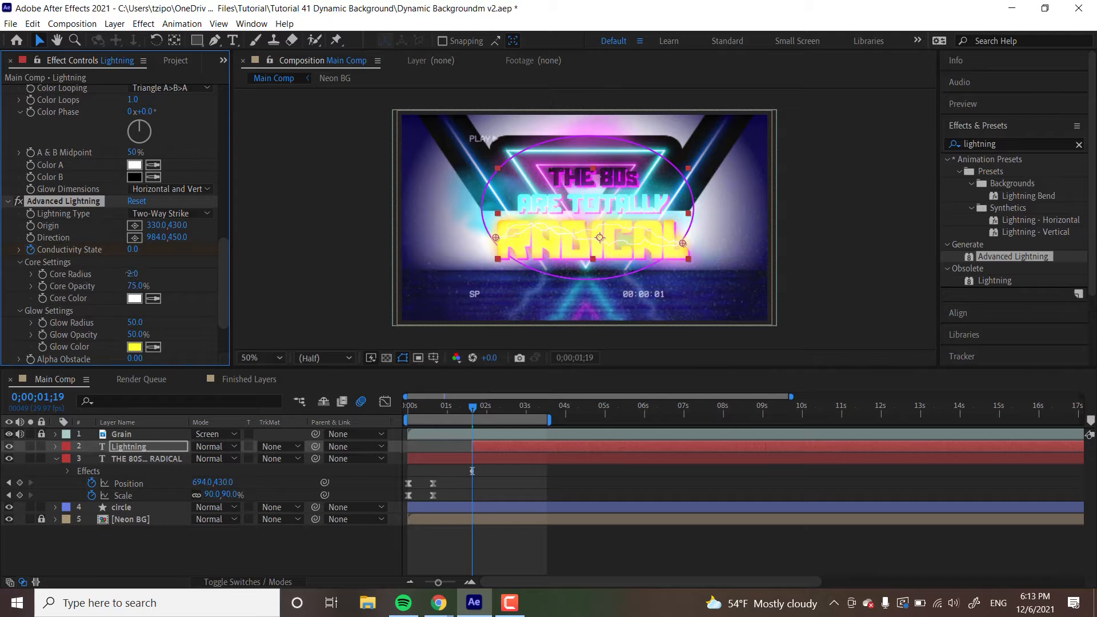
Step: Keyframe the lightning's Core Radius at 0 and Glow Radius at 1 at 0;00;01;19
{"action": "left_click_drag", "start_coordinate": [131, 279], "coordinate": [126, 280]}
{"action": "left_click", "coordinate": [135, 324]}
{"action": "scroll", "coordinate": [44, 256], "scroll_direction": "down", "scroll_amount": 3}
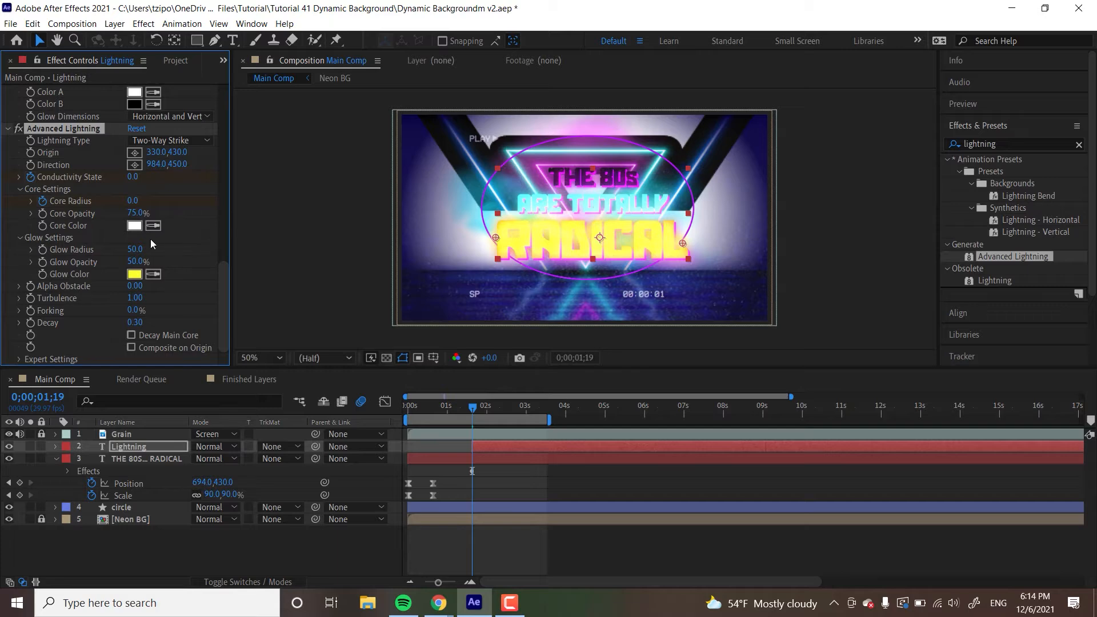
{"action": "left_click", "coordinate": [136, 251]}
{"action": "type", "text": "1"}
{"action": "key", "text": "Return"}
{"action": "left_click", "coordinate": [46, 251]}
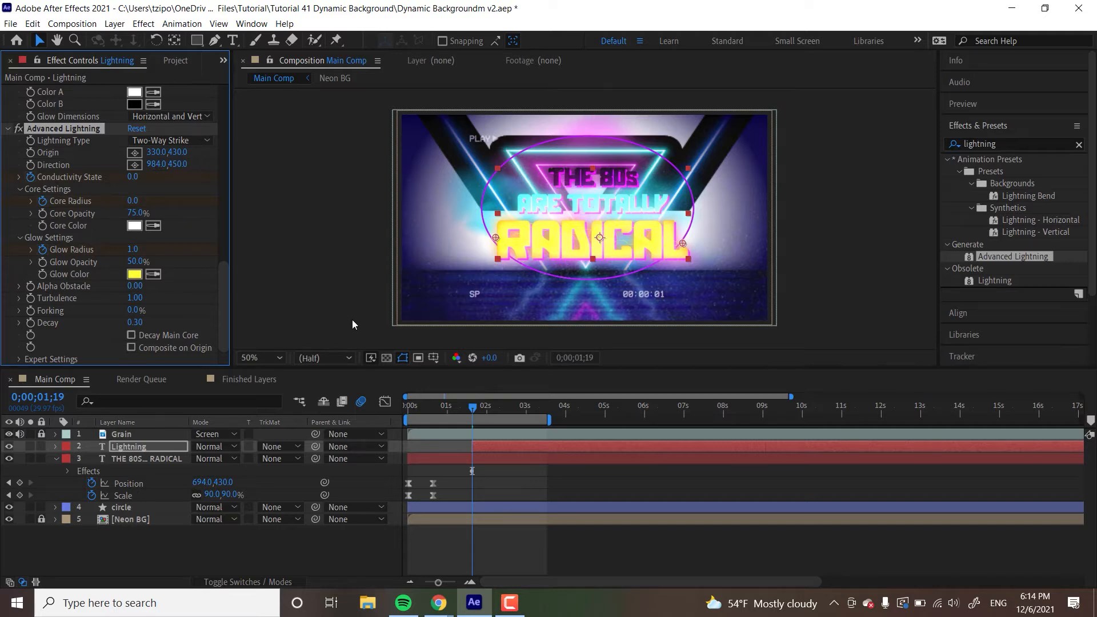
Step: At 0;00;01;25, set the lightning's Core Radius to 9.5 and Glow Radius to 70
{"action": "left_click", "coordinate": [480, 414]}
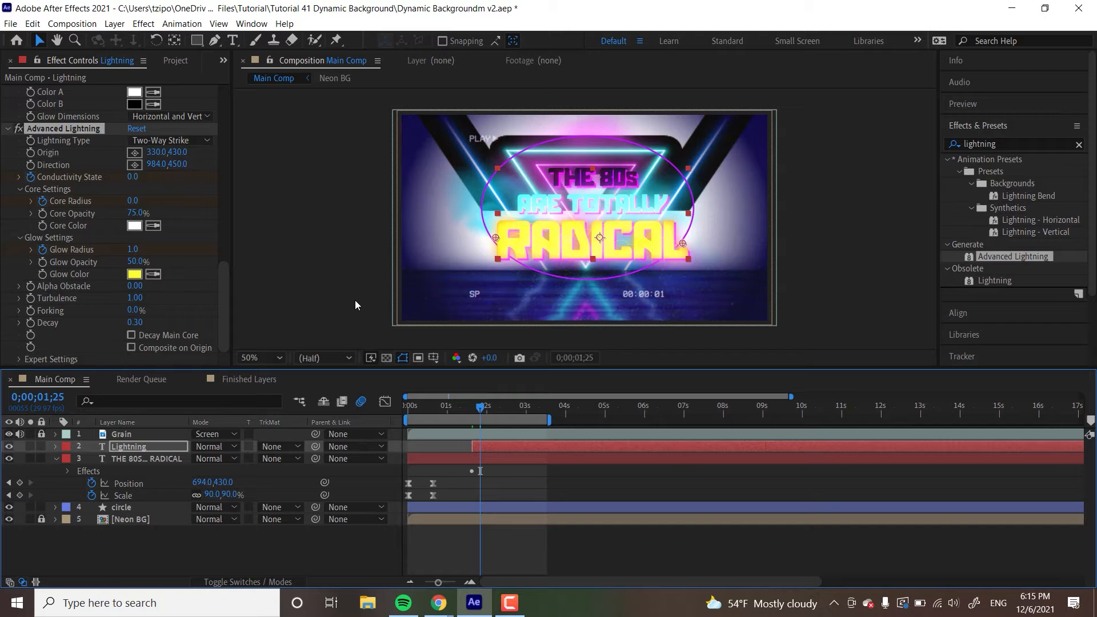
{"action": "left_click", "coordinate": [132, 201]}
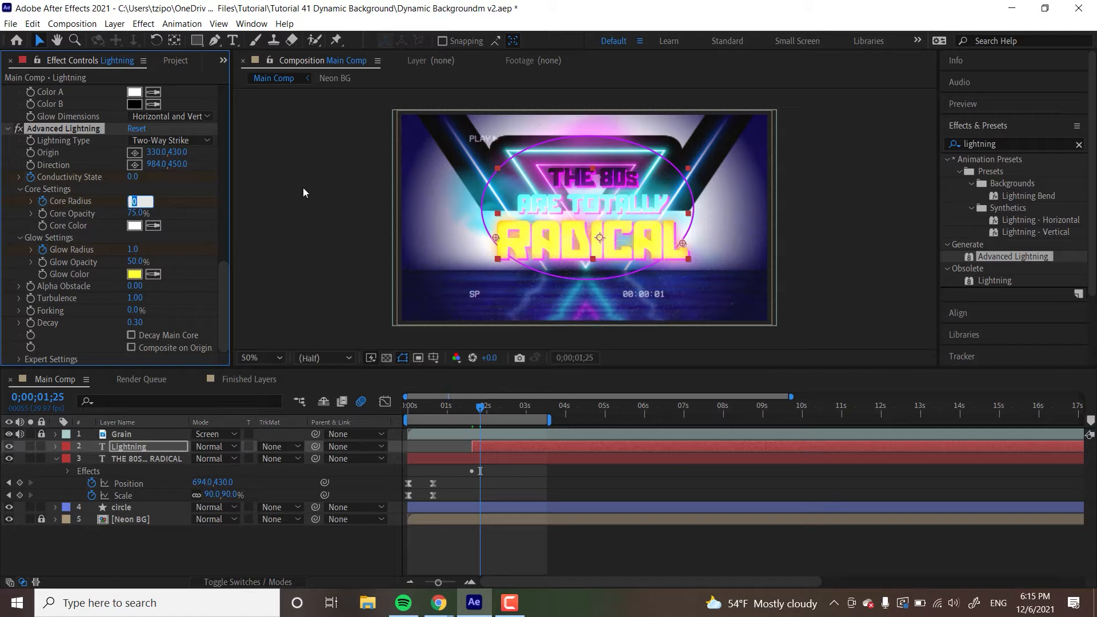
{"action": "type", "text": "9.5"}
{"action": "key", "text": "Return"}
{"action": "left_click", "coordinate": [132, 249]}
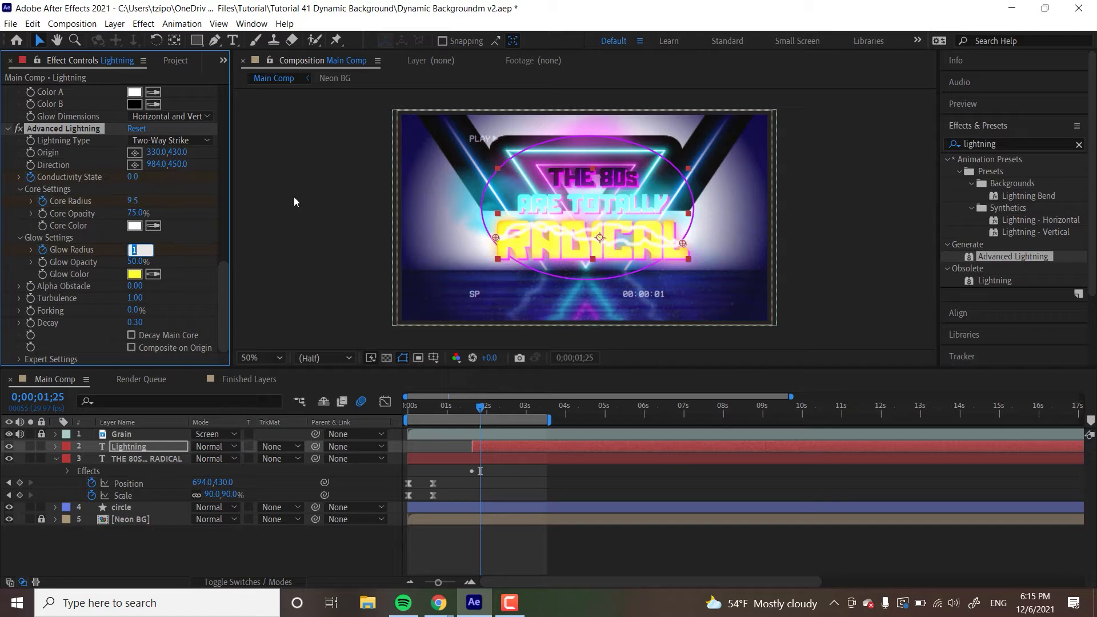
{"action": "type", "text": "70"}
{"action": "key", "text": "Return"}
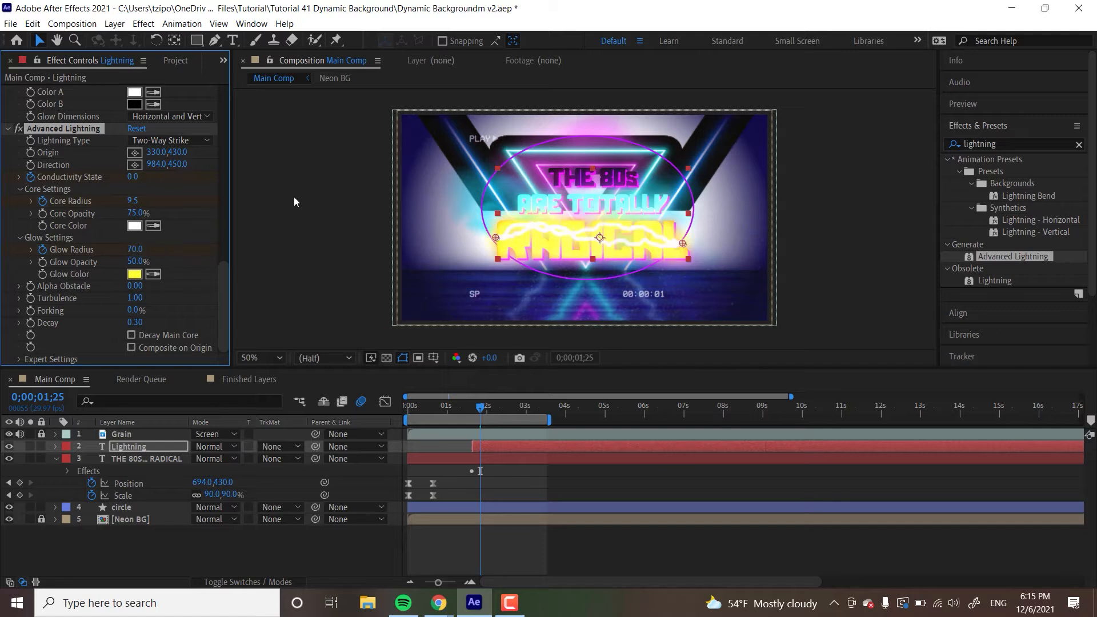
Step: At 0;00;02;07, set the lightning's Core Radius to 3 and Glow Radius to 55
{"action": "left_click", "coordinate": [496, 407]}
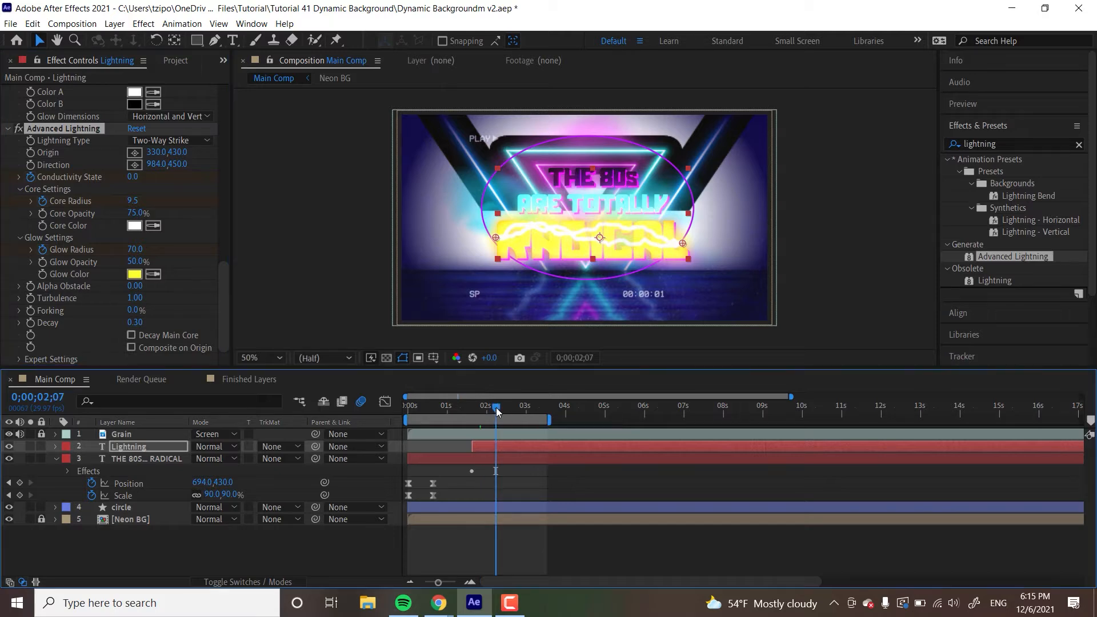
{"action": "left_click", "coordinate": [135, 202]}
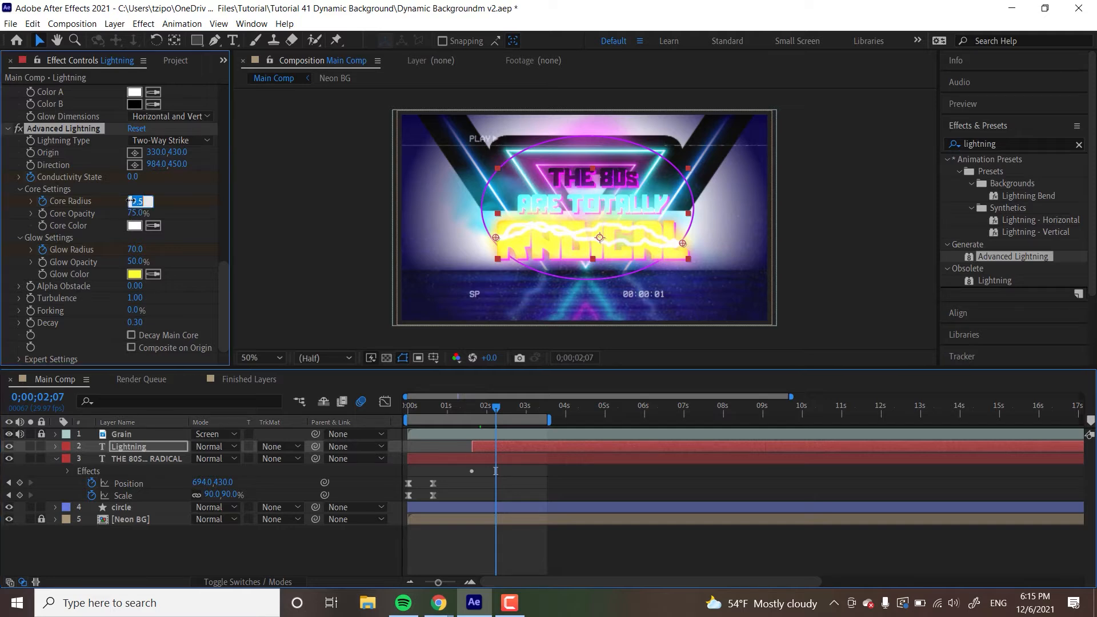
{"action": "type", "text": "3"}
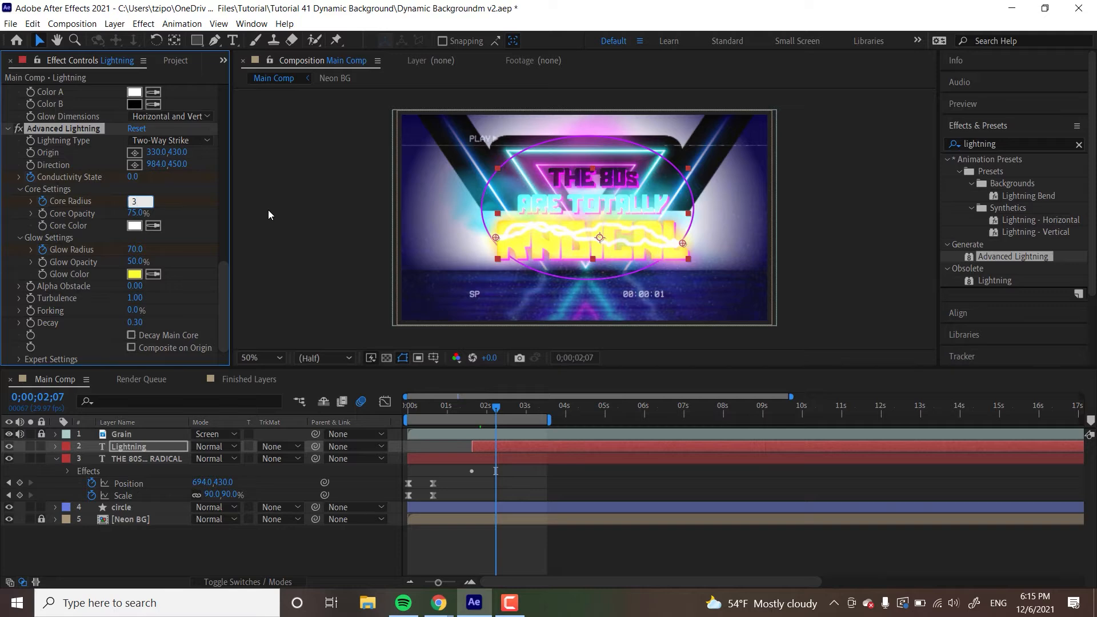
{"action": "key", "text": "Return"}
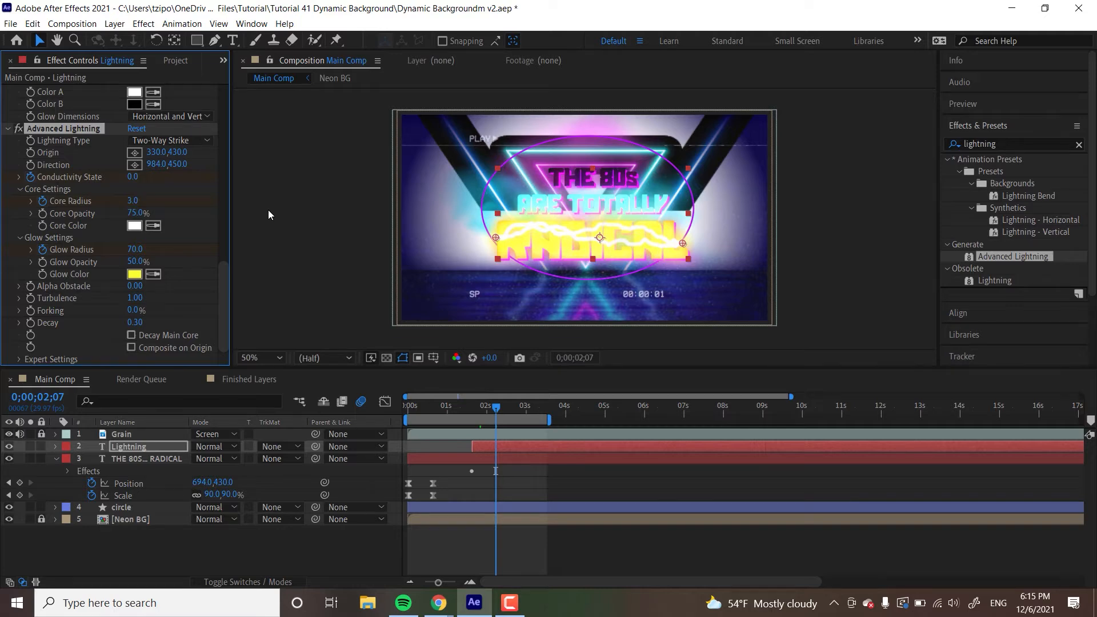
{"action": "left_click", "coordinate": [135, 249]}
{"action": "type", "text": "55"}
{"action": "key", "text": "Return"}
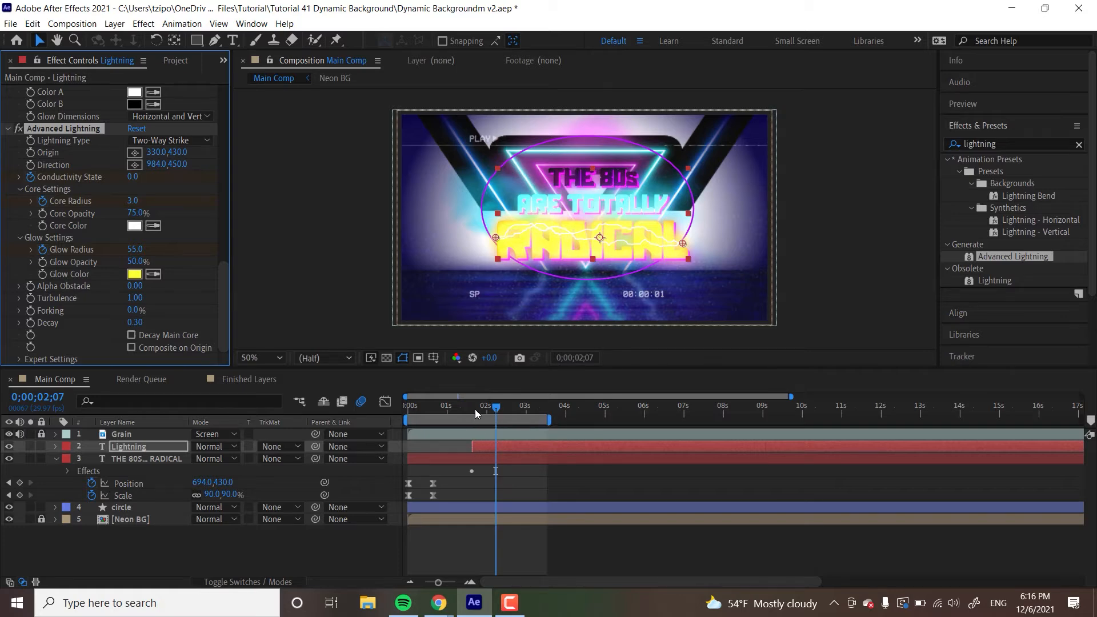
Step: Set the lightning's Conductivity State to 10 at 0;00;03;18
{"action": "left_click_drag", "start_coordinate": [475, 409], "coordinate": [503, 413]}
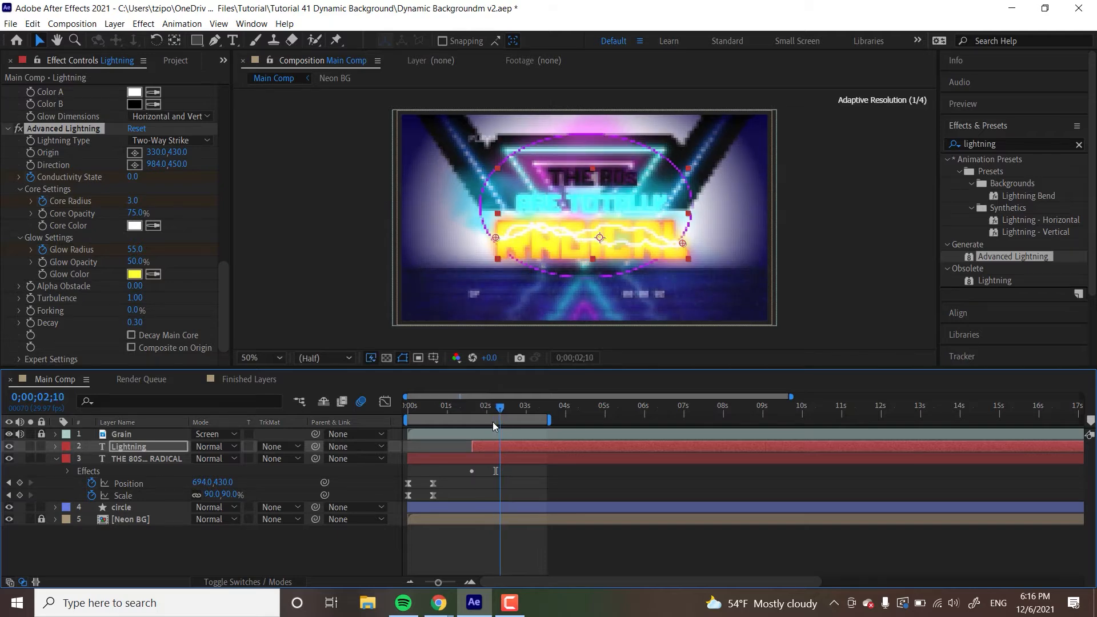
{"action": "left_click", "coordinate": [502, 423]}
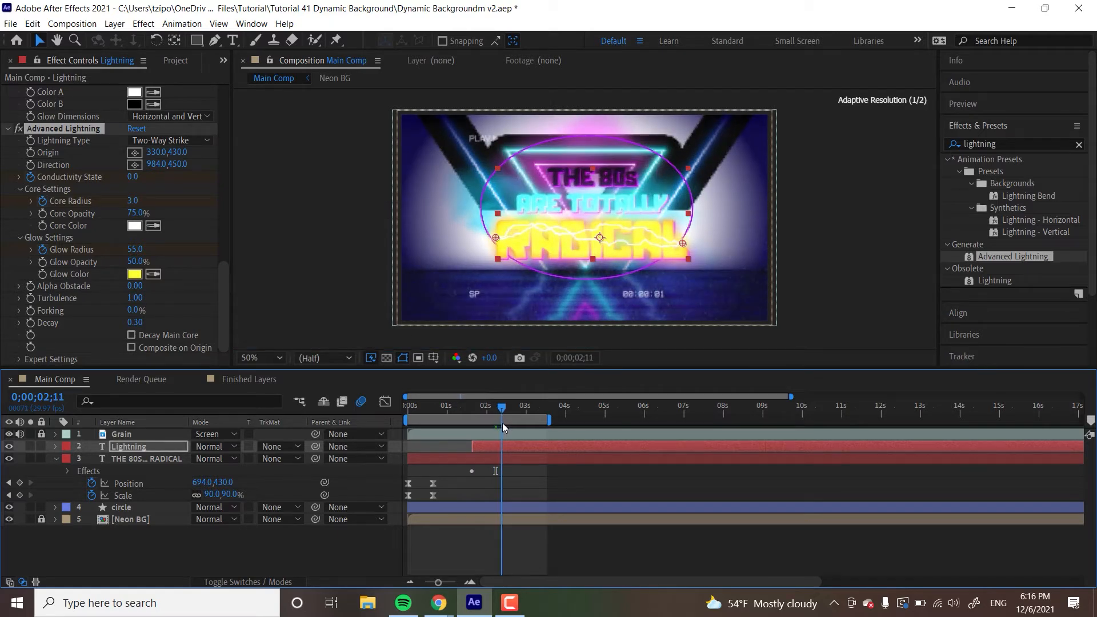
{"action": "left_click_drag", "start_coordinate": [503, 423], "coordinate": [506, 424]}
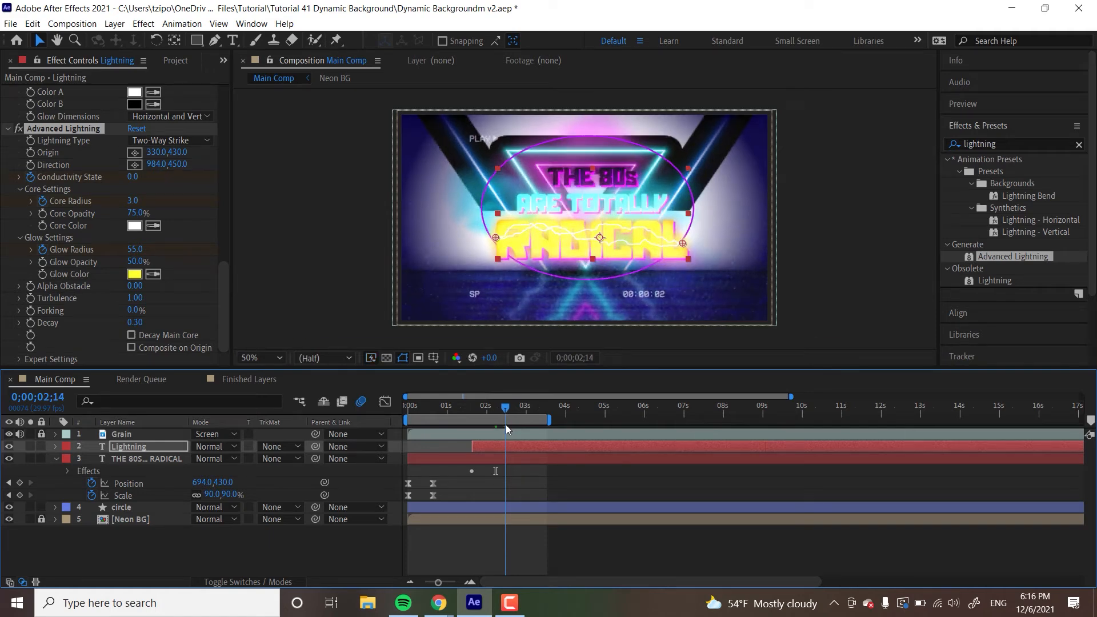
{"action": "left_click_drag", "start_coordinate": [506, 424], "coordinate": [549, 427]}
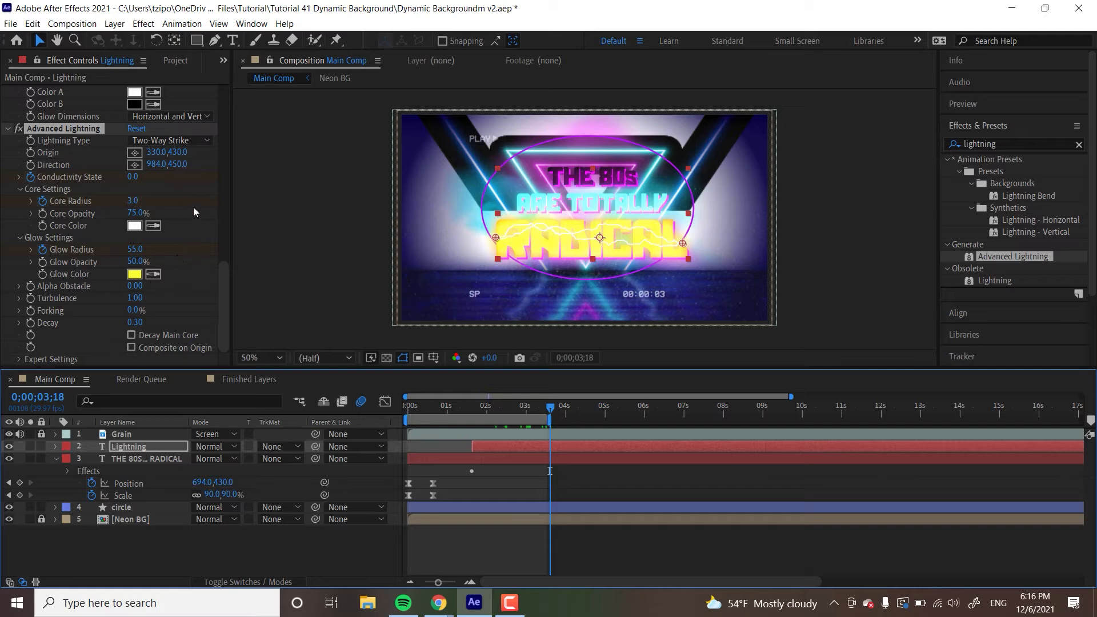
{"action": "left_click", "coordinate": [135, 177]}
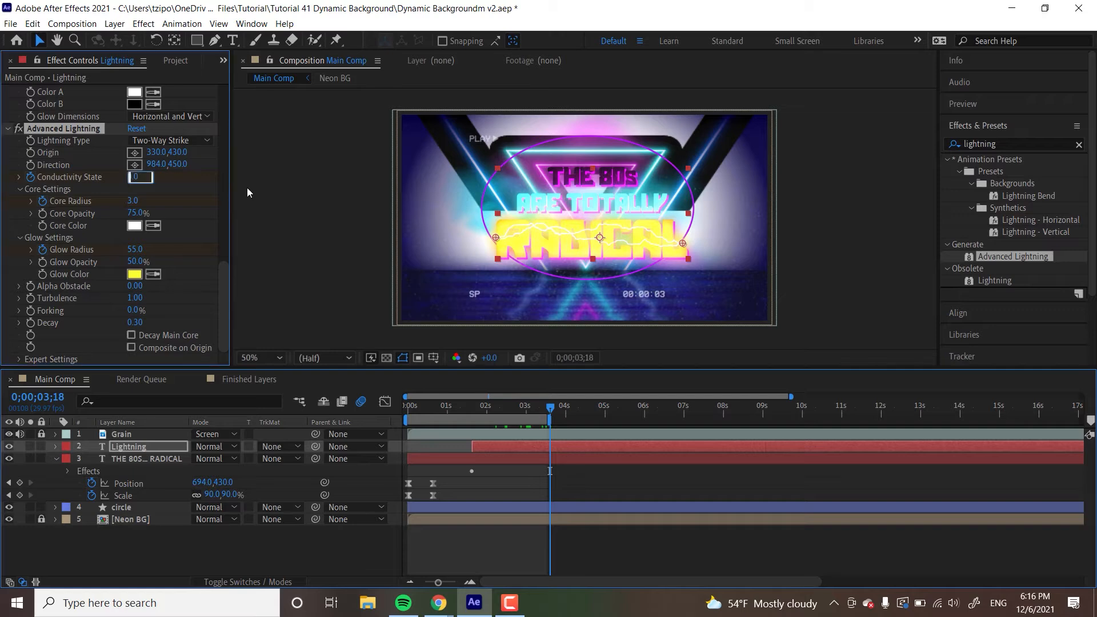
{"action": "type", "text": "10"}
{"action": "key", "text": "Return"}
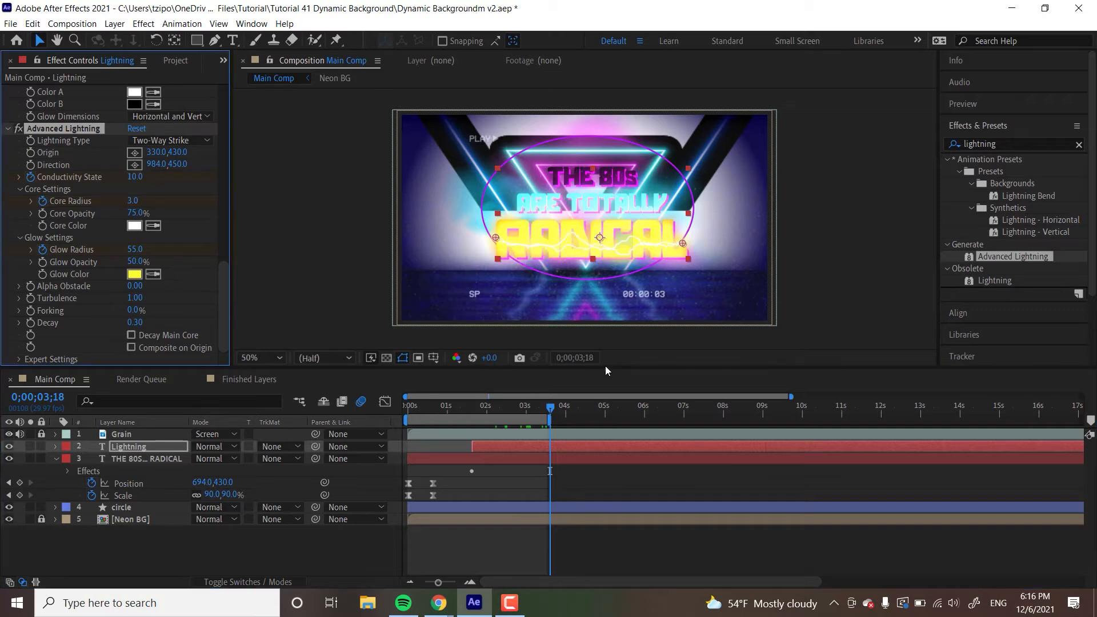
Step: Parent the Lightning layer to the THE 80s ARE TOTALLY RADICAL text layer and preview the lightning animation
{"action": "left_click_drag", "start_coordinate": [514, 403], "coordinate": [479, 430]}
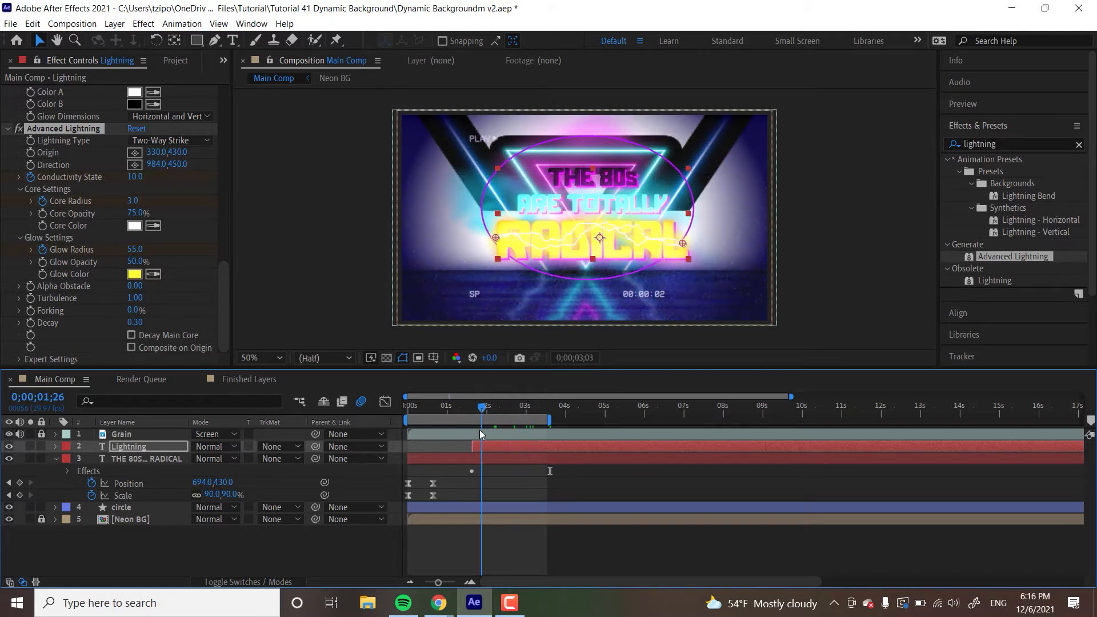
{"action": "key", "text": "space"}
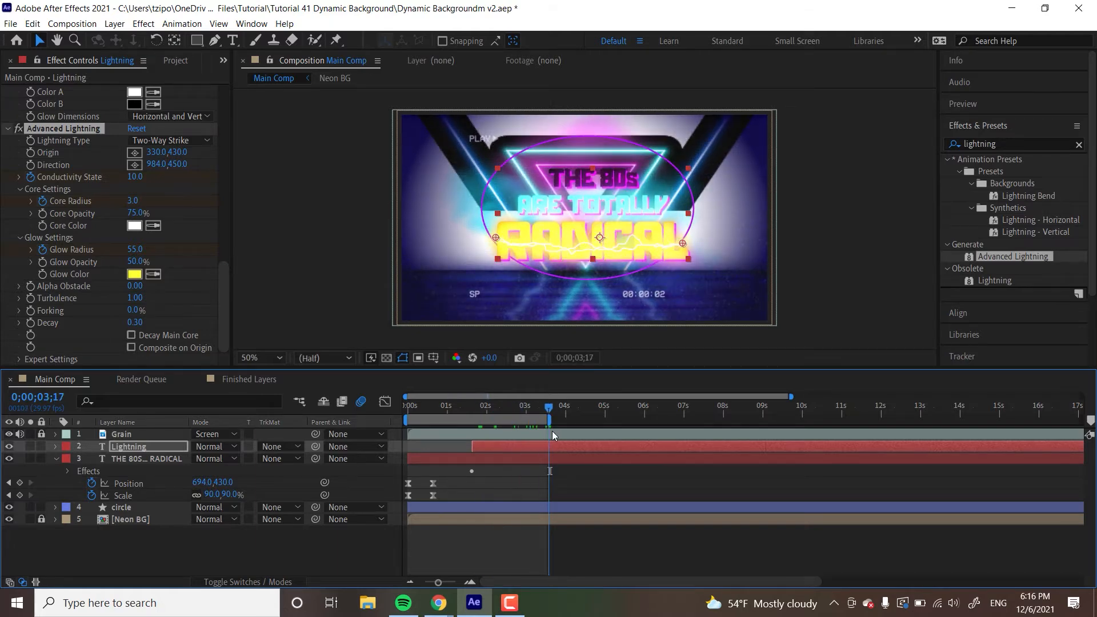
{"action": "left_click_drag", "start_coordinate": [506, 437], "coordinate": [530, 431]}
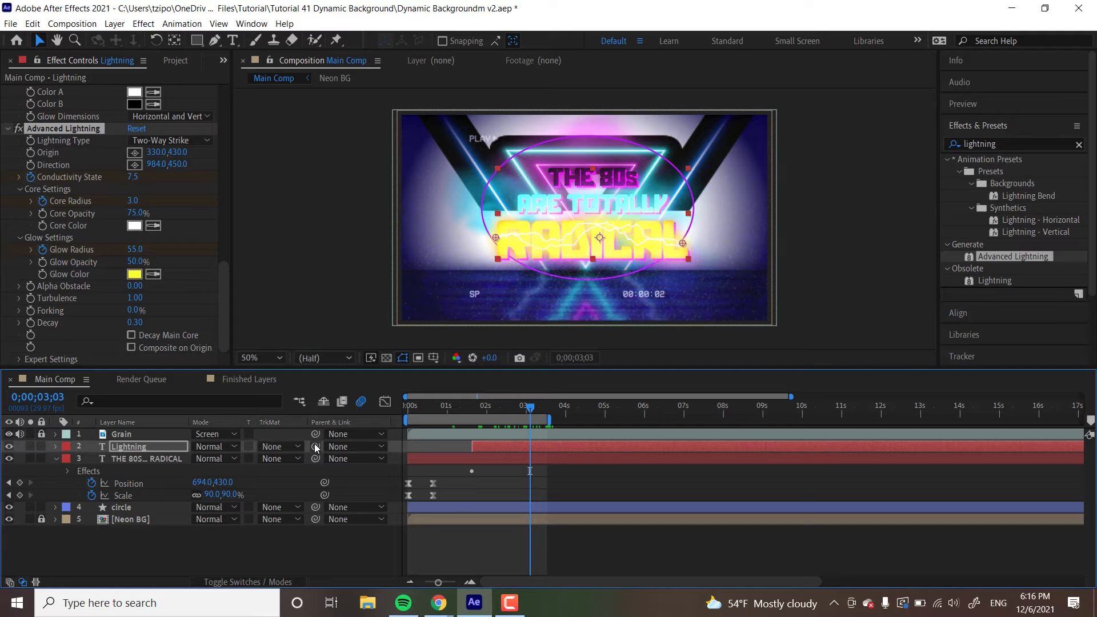
{"action": "left_click_drag", "start_coordinate": [315, 446], "coordinate": [127, 457]}
{"action": "mouse_move", "coordinate": [455, 406]}
{"action": "left_mouse_down"}
{"action": "mouse_move", "coordinate": [400, 414]}
{"action": "mouse_move", "coordinate": [467, 412]}
{"action": "left_mouse_up"}
{"action": "key", "text": "space"}
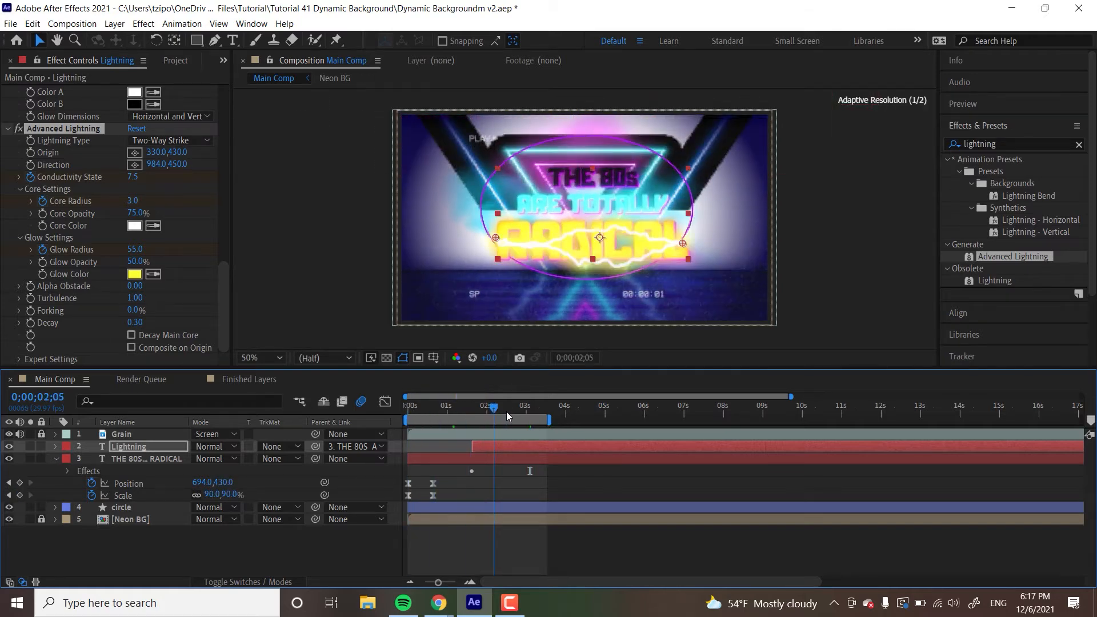
{"action": "left_click_drag", "start_coordinate": [495, 422], "coordinate": [524, 420]}
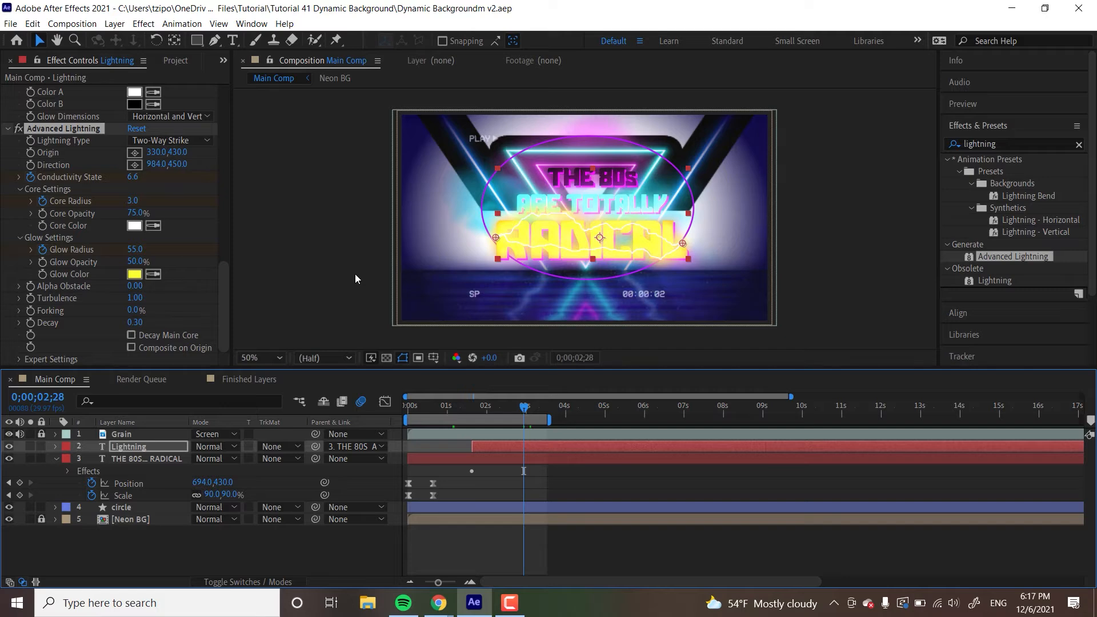
Step: Add an adjustment layer above the Lightning layer and rename it Light Burst
{"action": "left_click", "coordinate": [115, 24]}
{"action": "mouse_move", "coordinate": [135, 39]}
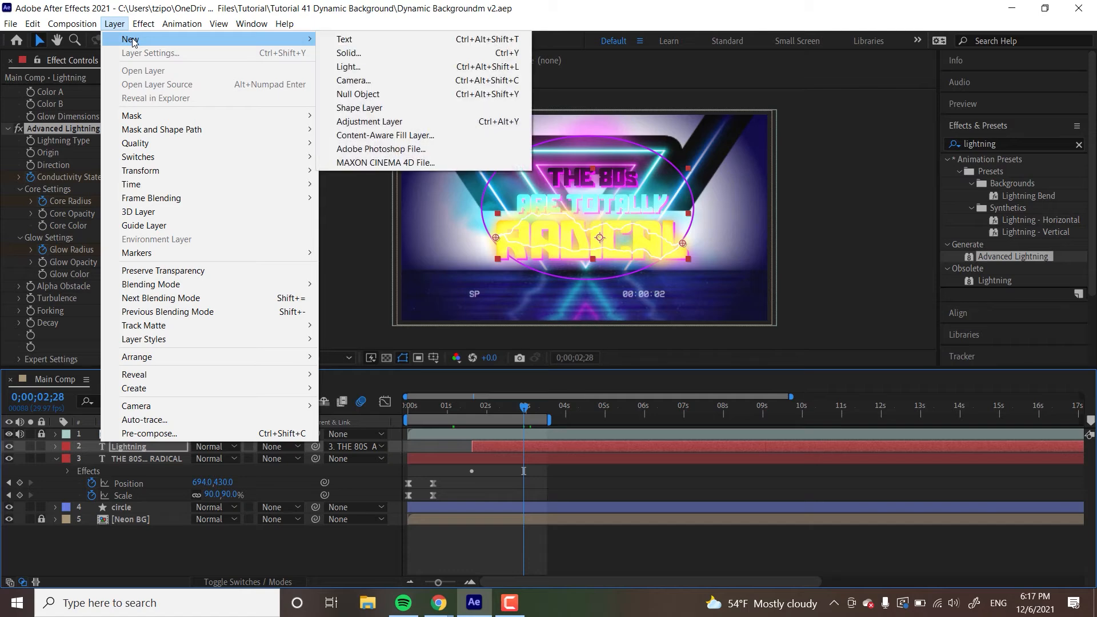
{"action": "left_click", "coordinate": [356, 122]}
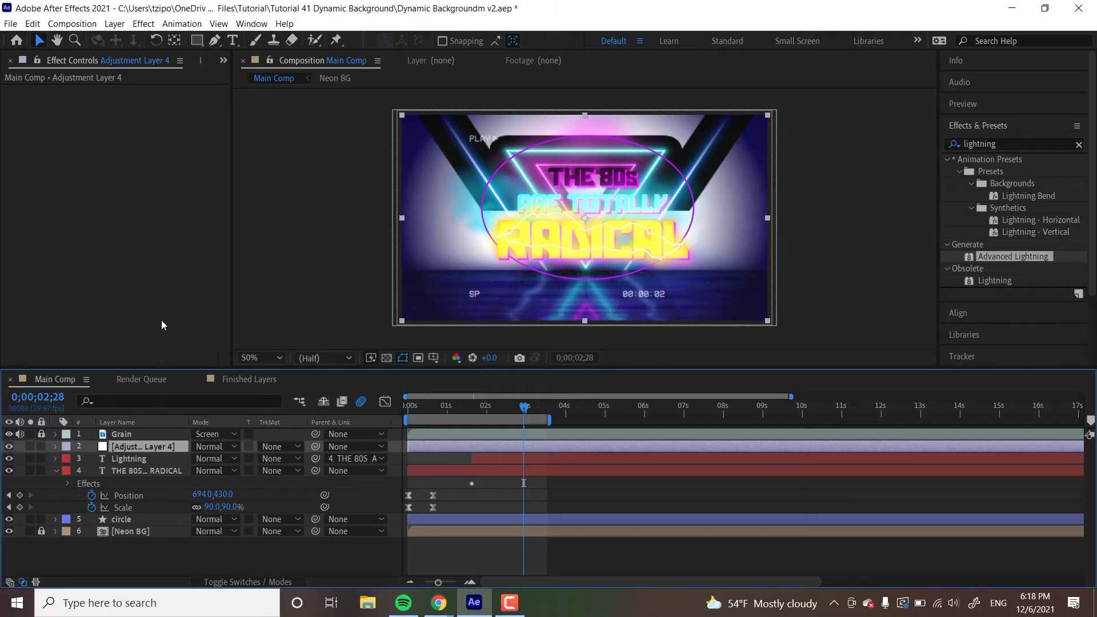
{"action": "key", "text": "Return"}
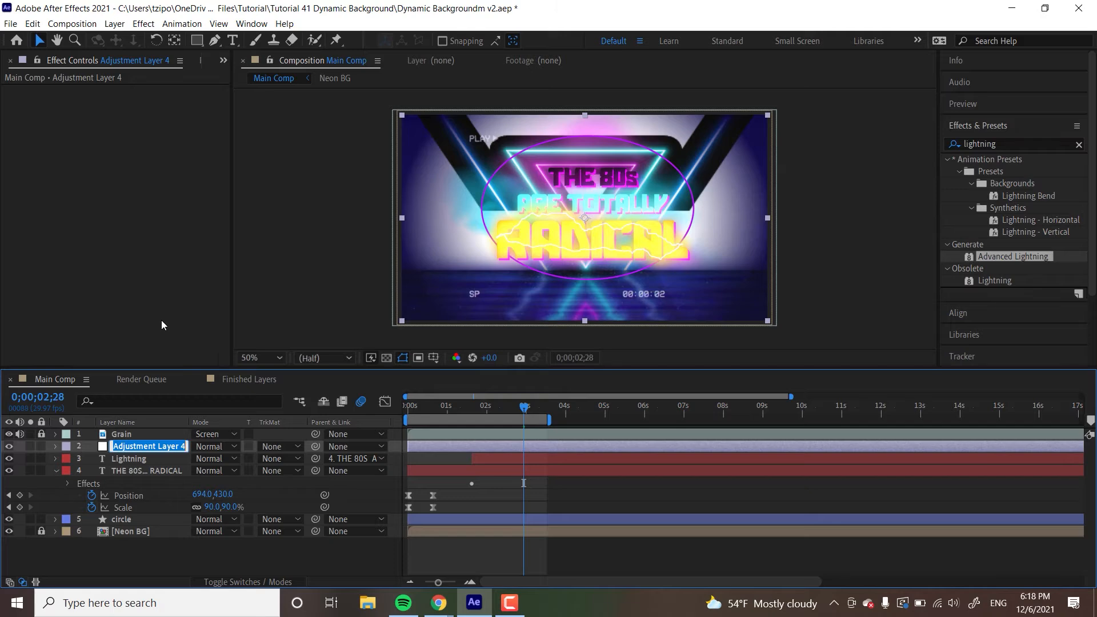
{"action": "type", "text": "Light bu"}
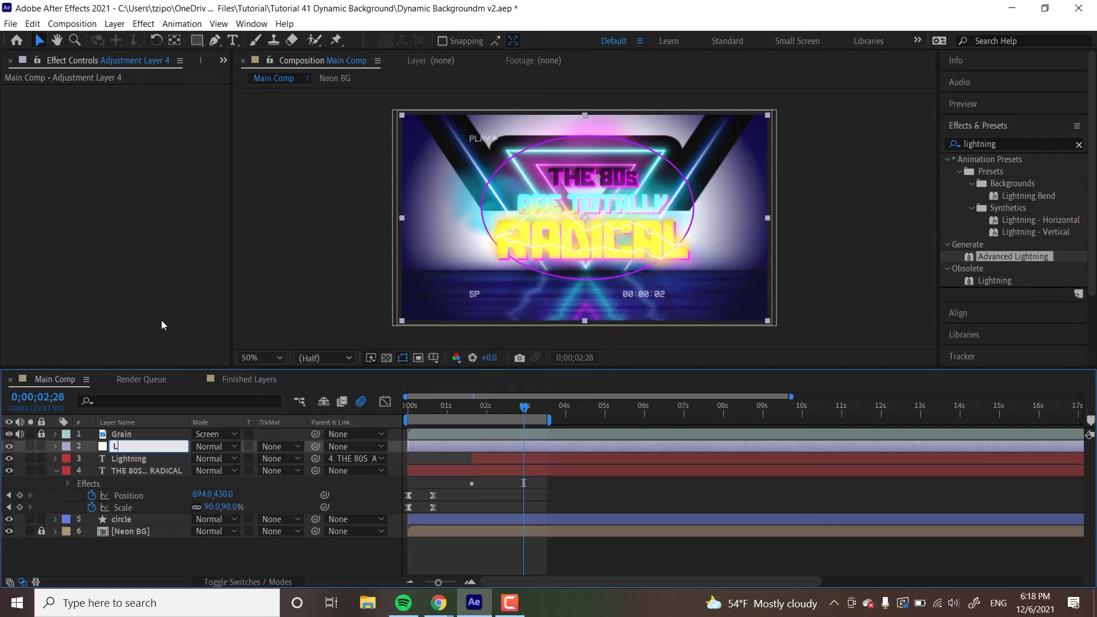
{"action": "key", "text": "BackSpace"}
{"action": "key", "text": "BackSpace"}
{"action": "type", "text": "Burst"}
{"action": "key", "text": "Return"}
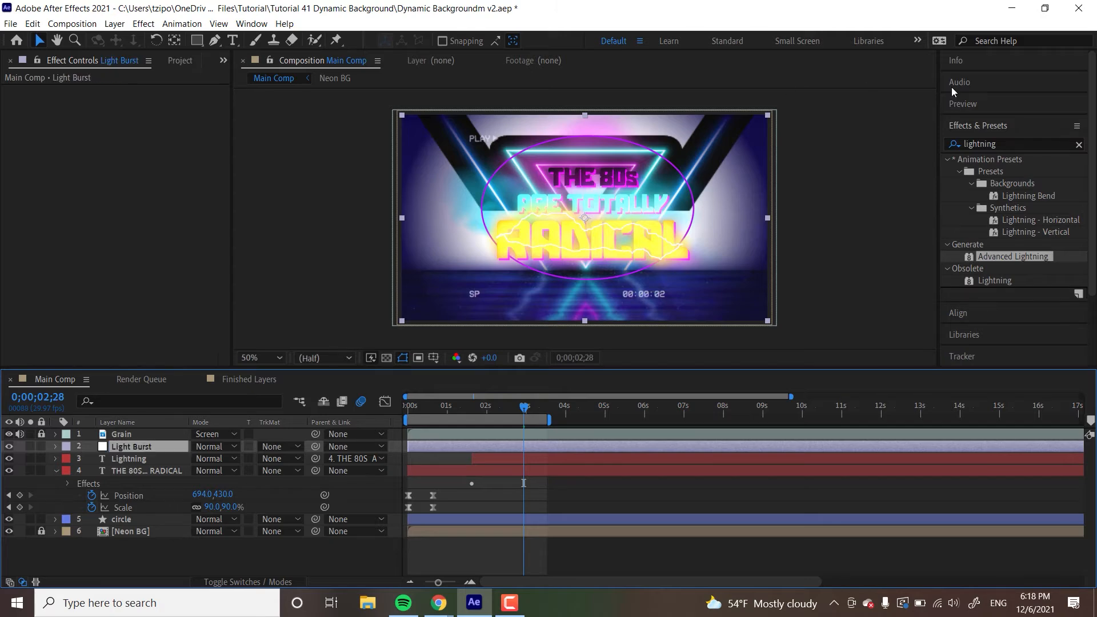
Step: Find the CC Light Burst 2.5 effect and apply it to the Light Burst adjustment layer
{"action": "left_click", "coordinate": [1006, 144]}
{"action": "type", "text": "light burst"}
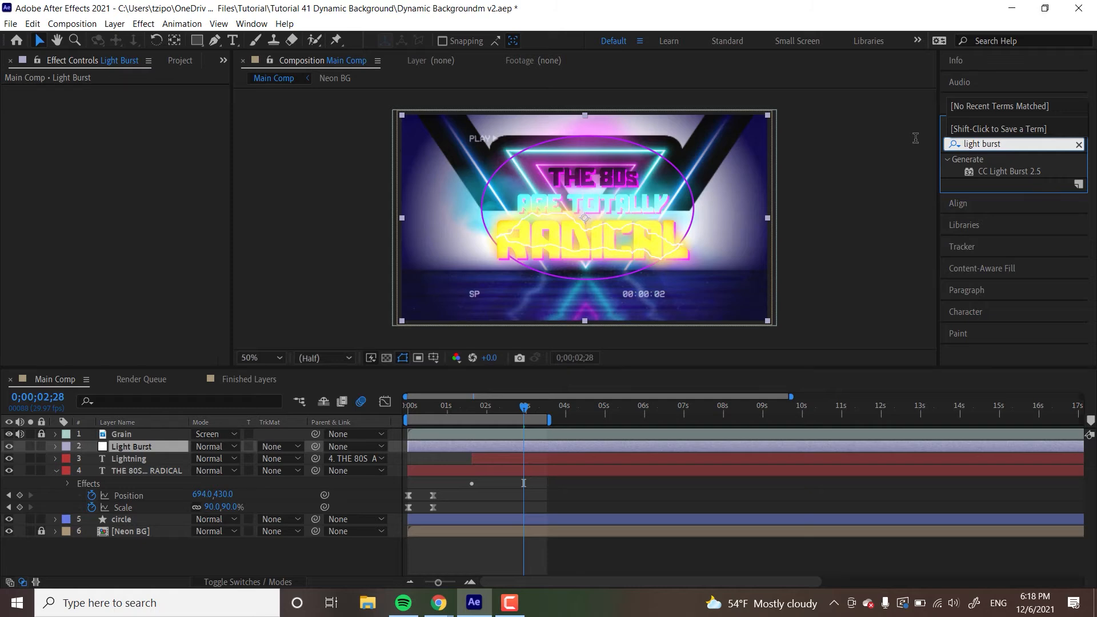
{"action": "left_click", "coordinate": [997, 172]}
{"action": "left_click_drag", "start_coordinate": [996, 171], "coordinate": [434, 450]}
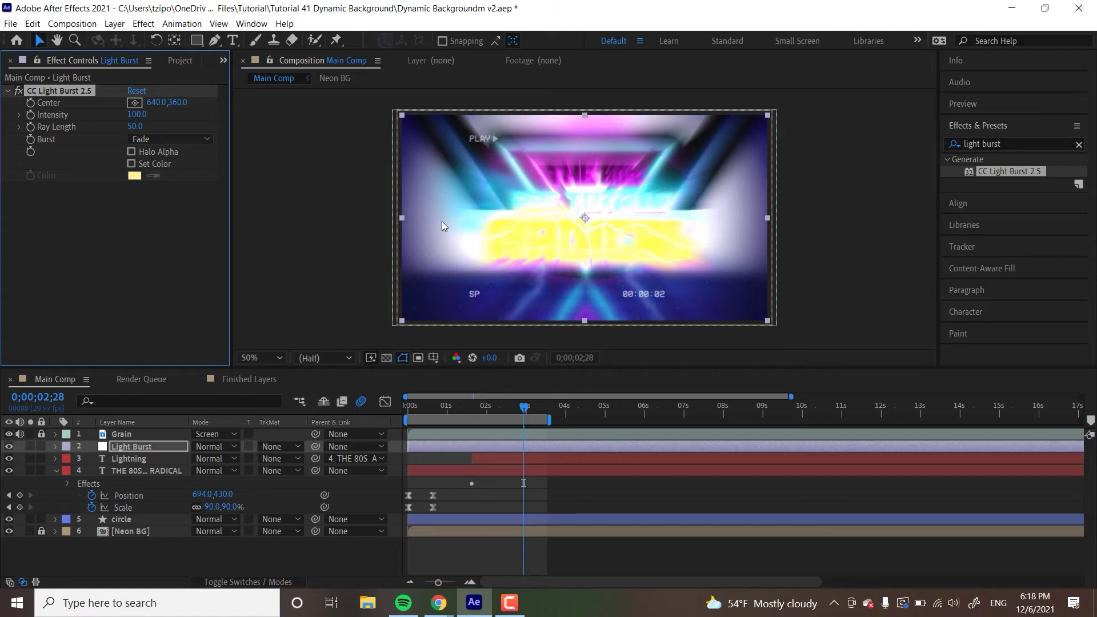
Step: At 0;00;00;15, enable keyframing for the burst's Intensity and Ray Length and set Intensity to 0
{"action": "left_click", "coordinate": [420, 408]}
{"action": "left_click_drag", "start_coordinate": [420, 408], "coordinate": [430, 410]}
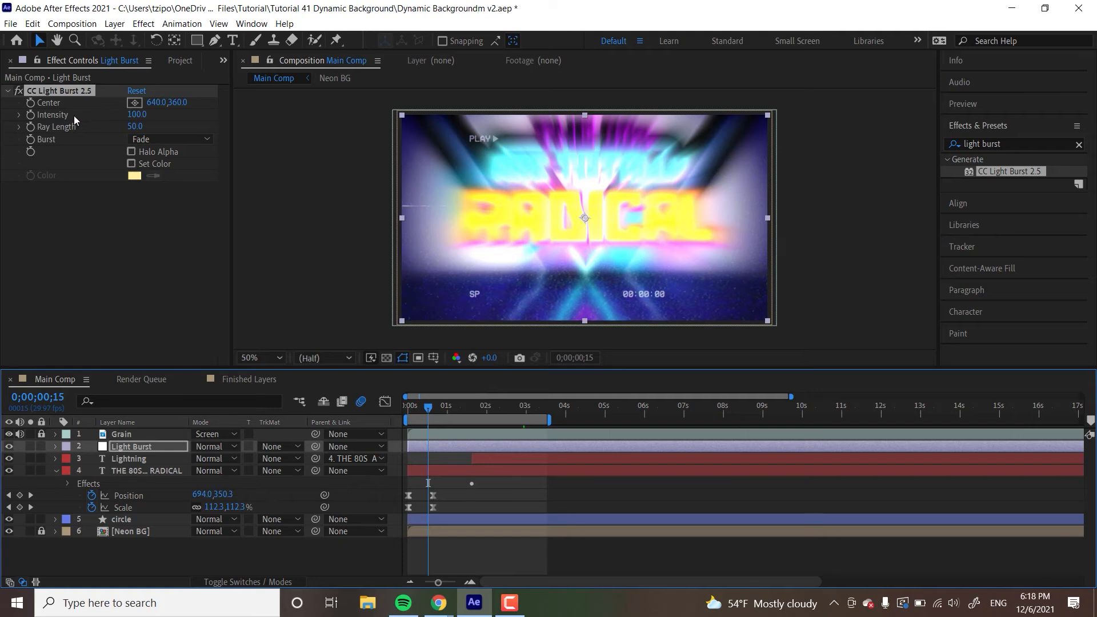
{"action": "left_click", "coordinate": [34, 113]}
{"action": "left_click", "coordinate": [137, 115]}
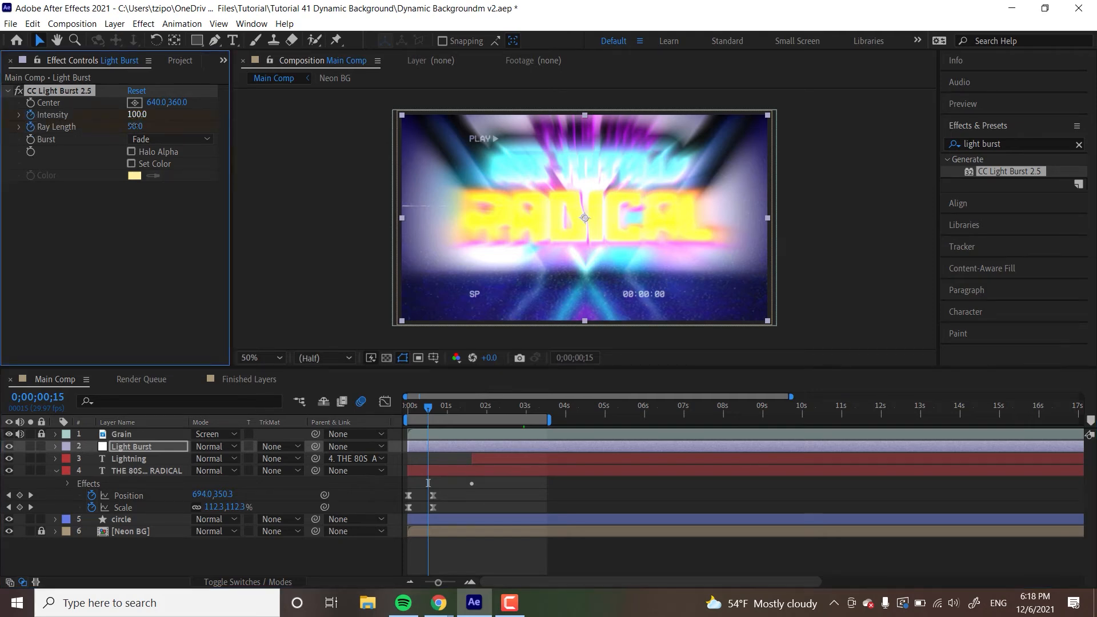
{"action": "type", "text": "0"}
{"action": "key", "text": "Return"}
Step: Set the burst's Ray Length to 0 at 0;00;00;15, leaving the Burst type on Fade
{"action": "left_click_drag", "start_coordinate": [137, 132], "coordinate": [27, 162]}
{"action": "left_click", "coordinate": [137, 140]}
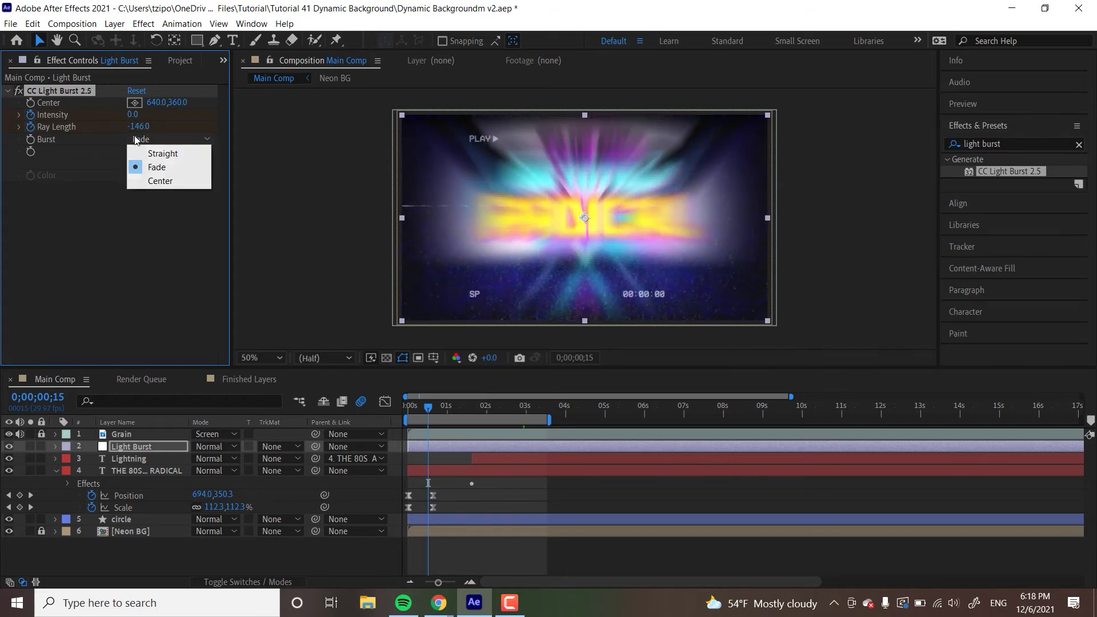
{"action": "left_click", "coordinate": [136, 118]}
{"action": "left_click", "coordinate": [139, 126]}
{"action": "type", "text": "0"}
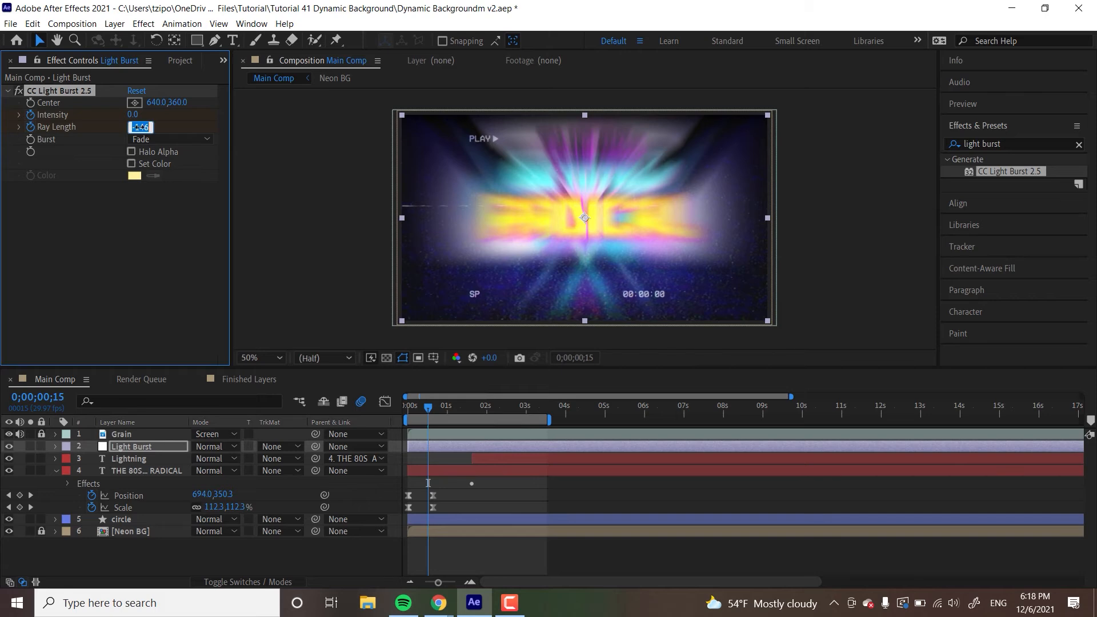
{"action": "key", "text": "Return"}
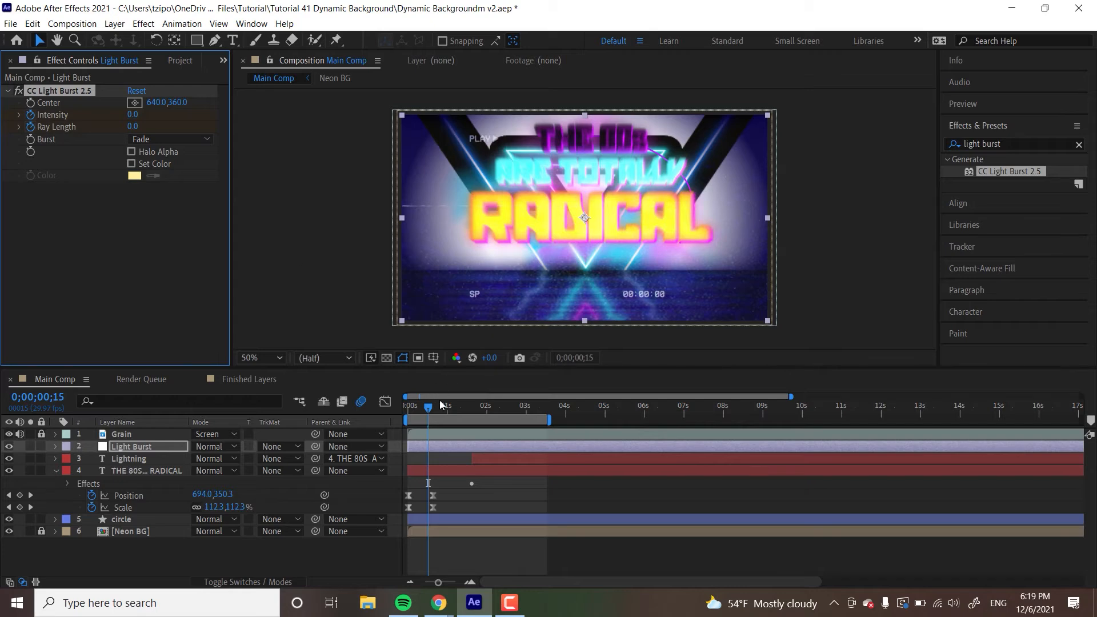
Step: At 0;00;01;09, set the burst's Intensity to 1350 and Ray Length to 10
{"action": "left_click_drag", "start_coordinate": [451, 410], "coordinate": [459, 411]}
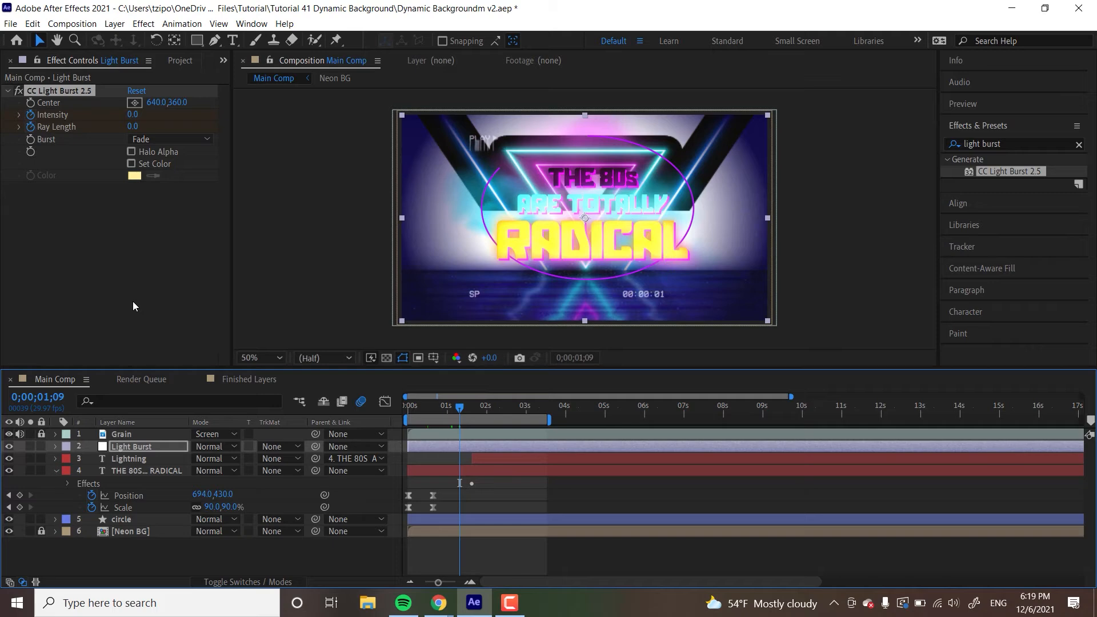
{"action": "left_click", "coordinate": [133, 114]}
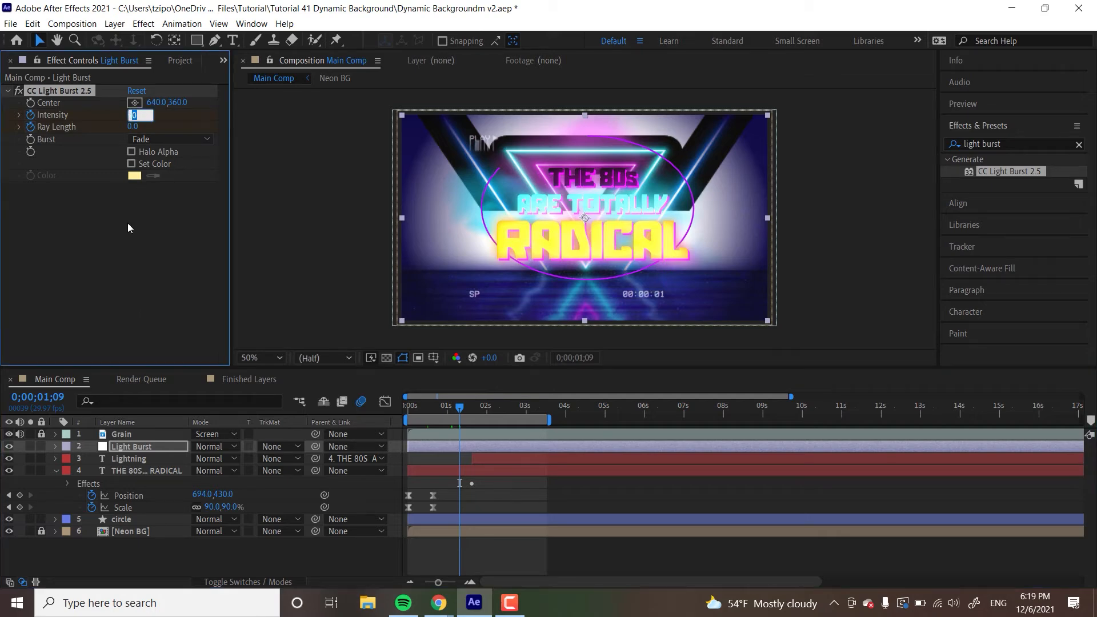
{"action": "type", "text": "1350"}
{"action": "key", "text": "Return"}
{"action": "left_click", "coordinate": [133, 127]}
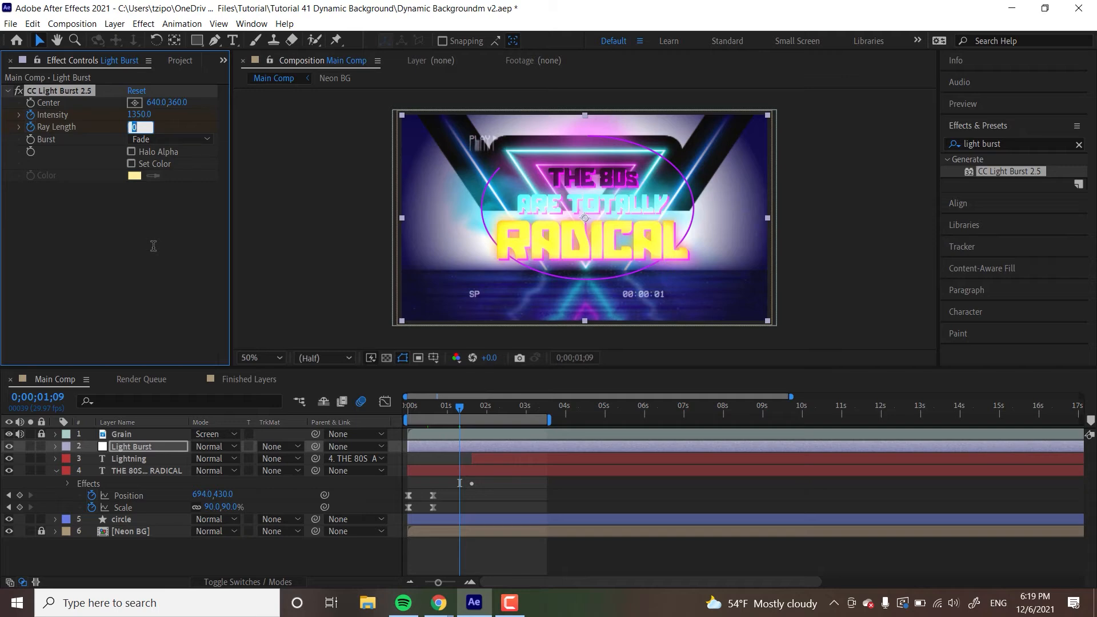
{"action": "type", "text": "10"}
{"action": "key", "text": "Return"}
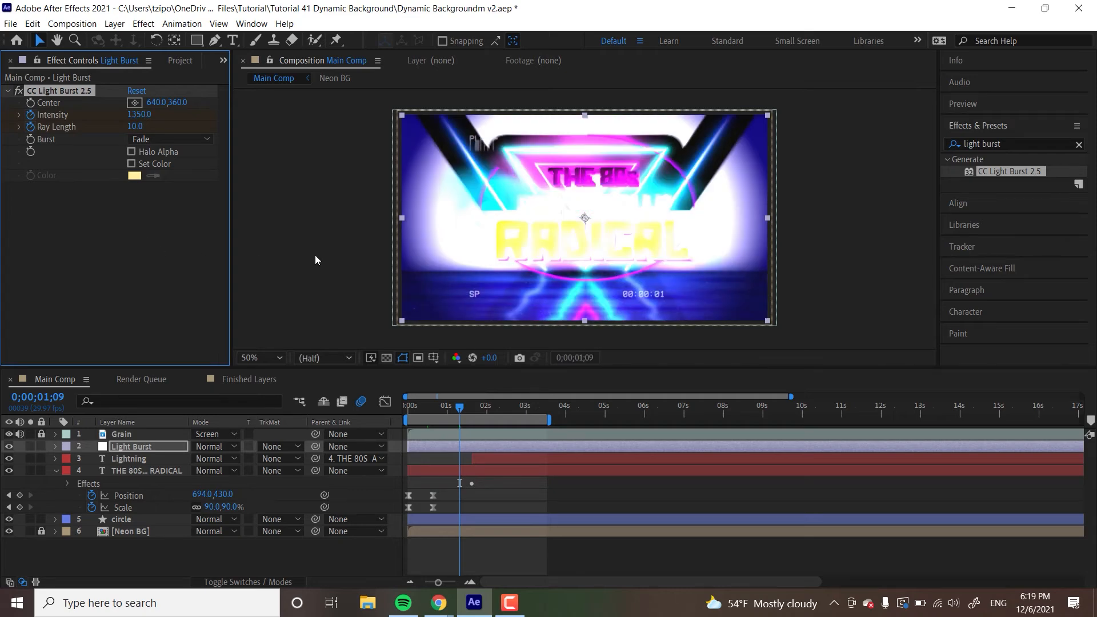
Step: Preview the burst, and at 0;00;01;20 set its Intensity and Ray Length back to 0
{"action": "key", "text": "space"}
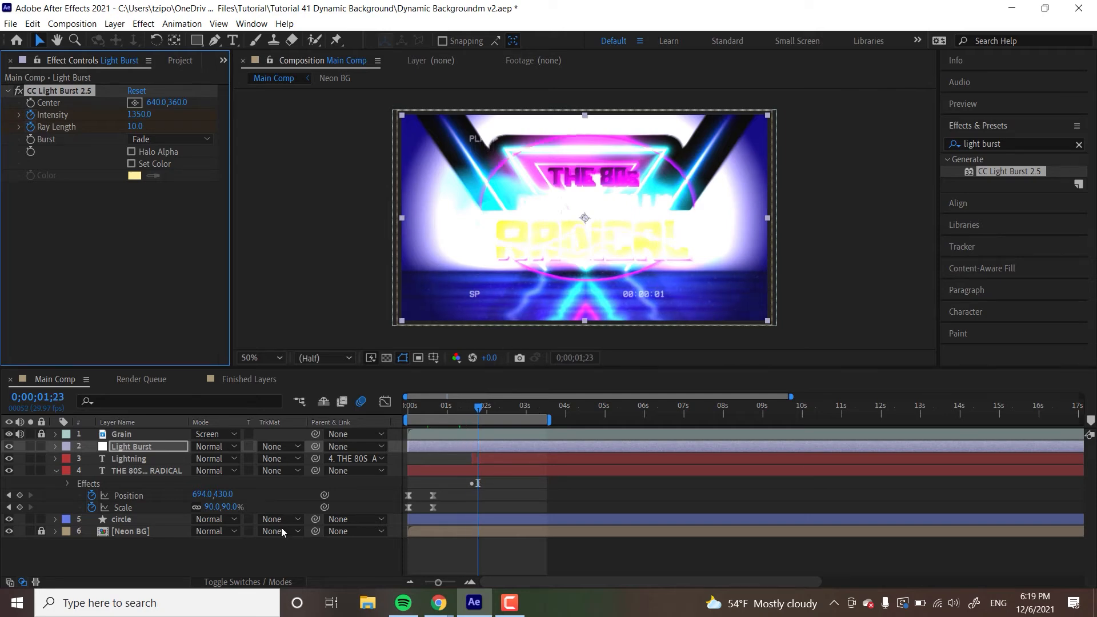
{"action": "key", "text": "space"}
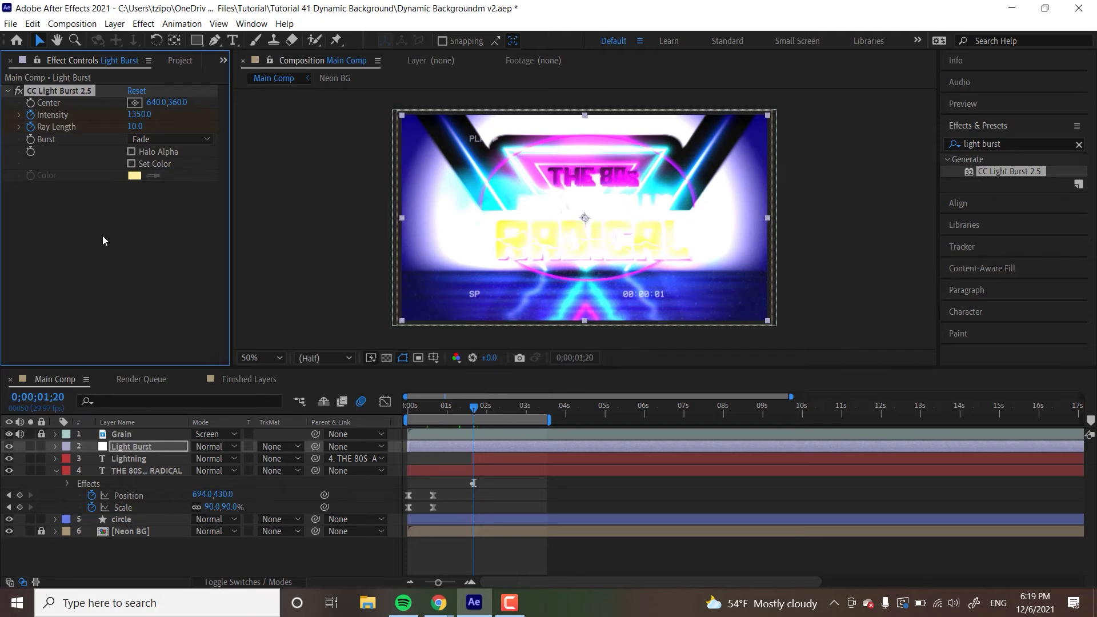
{"action": "left_click", "coordinate": [137, 114]}
{"action": "type", "text": "0"}
{"action": "key", "text": "Return"}
{"action": "left_click", "coordinate": [135, 126]}
{"action": "type", "text": "0"}
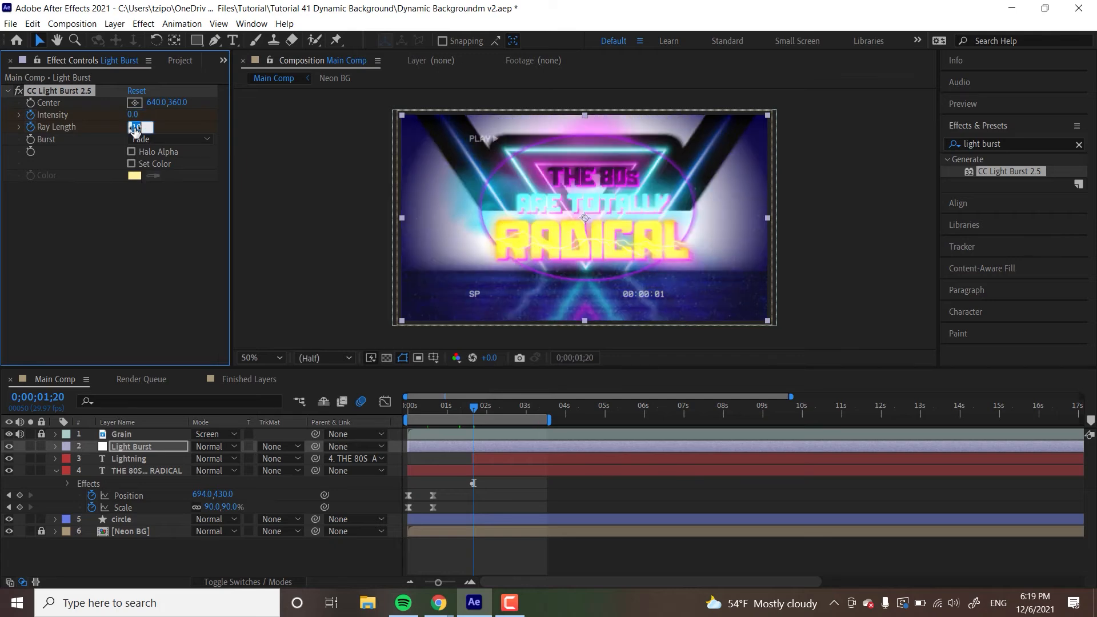
{"action": "key", "text": "Return"}
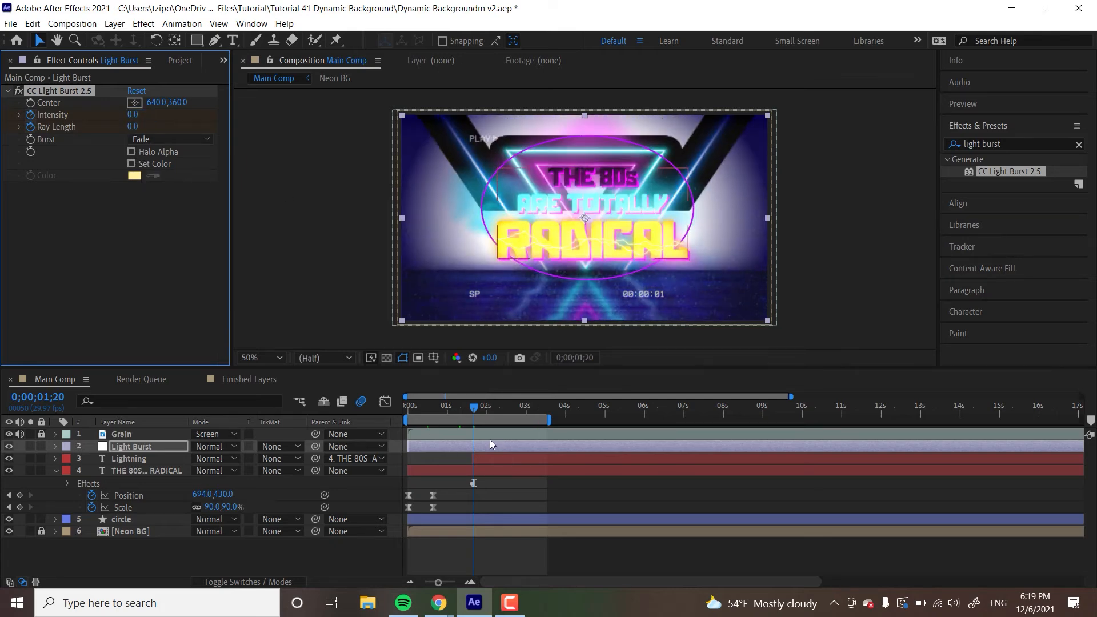
Step: Reveal the Light Burst layer's keyframes to review the Intensity and Ray Length timing, and collapse them again
{"action": "key", "text": "u"}
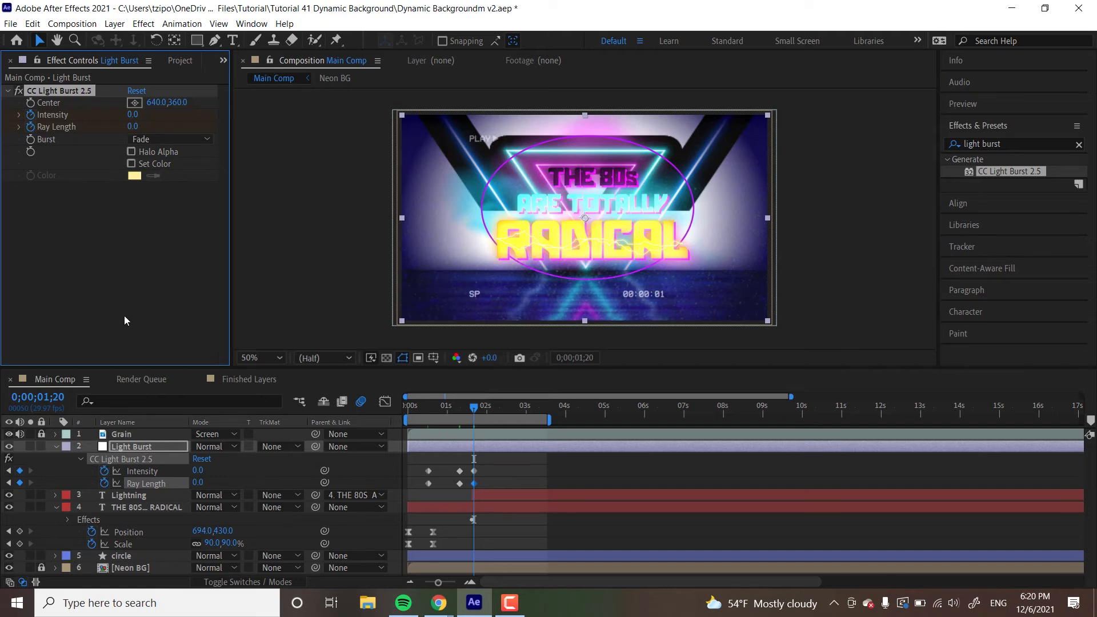
{"action": "key", "text": "u"}
{"action": "left_click", "coordinate": [278, 275]}
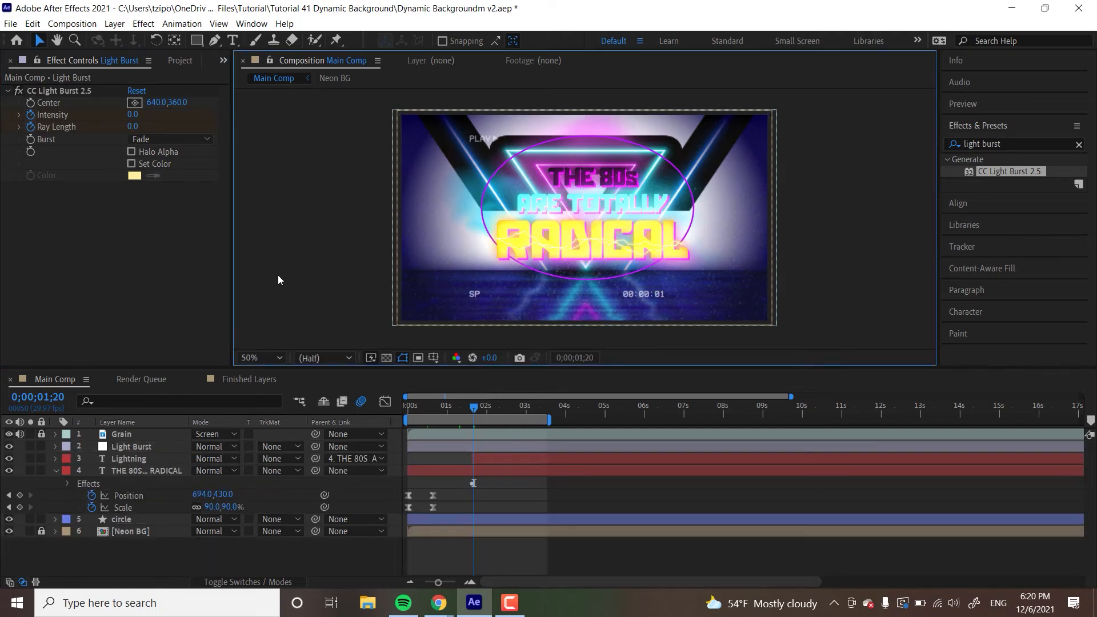
Step: Pre-compose the Light Burst, Lightning and THE 80s ARE TOTALLY RADICAL layers into a composition named Text Effects
{"action": "left_click", "coordinate": [149, 447]}
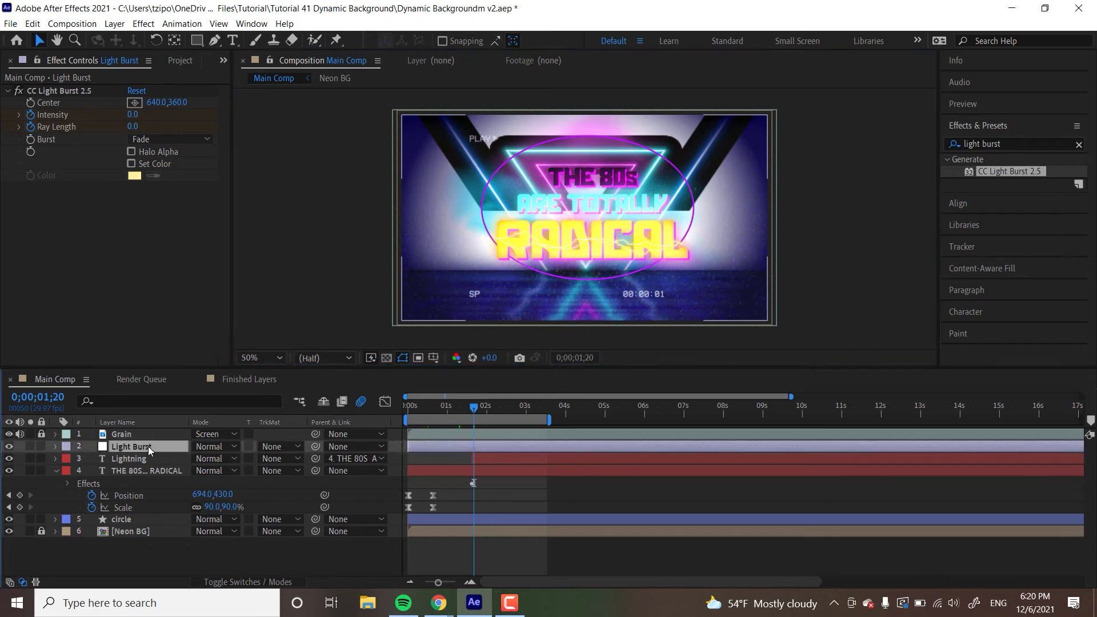
{"action": "left_click", "coordinate": [133, 460], "text": "shift"}
{"action": "left_click", "coordinate": [142, 471], "text": "shift"}
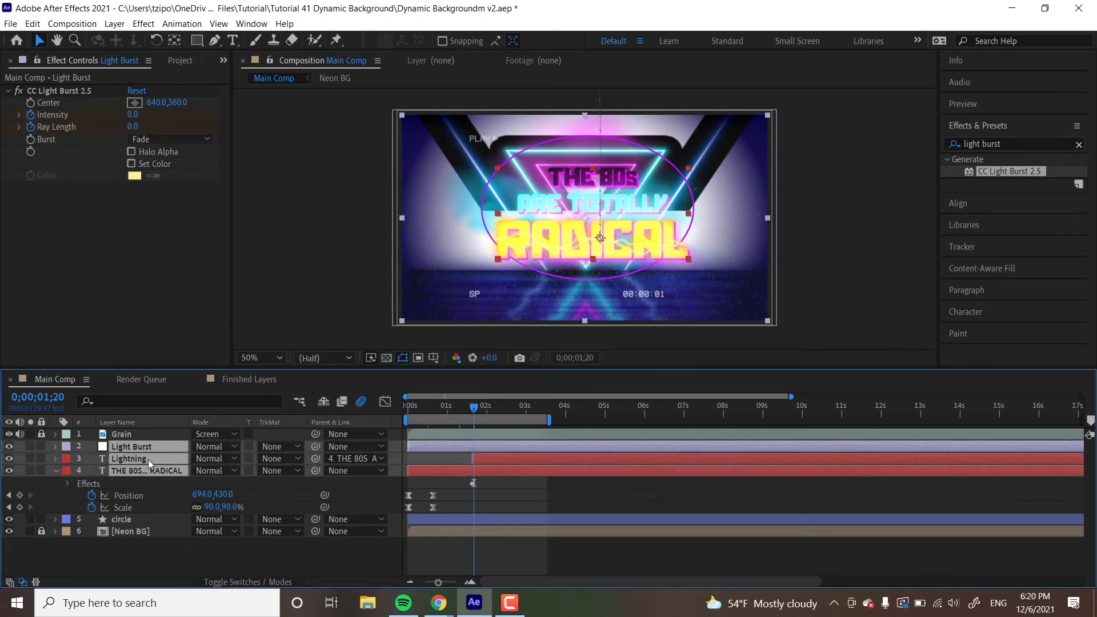
{"action": "right_click", "coordinate": [133, 453]}
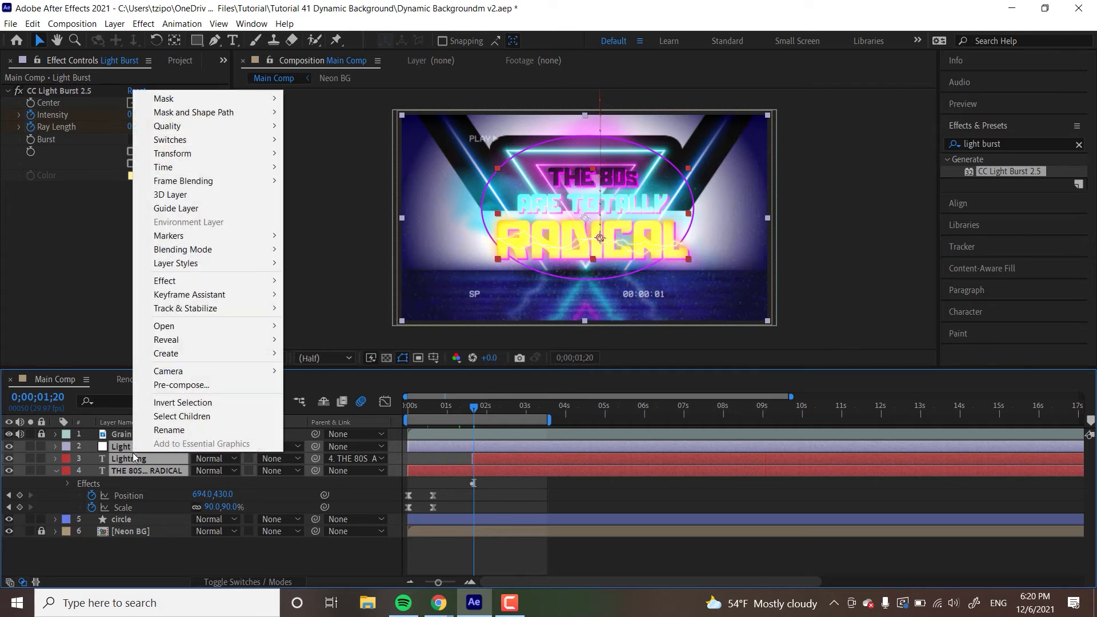
{"action": "left_click", "coordinate": [174, 384]}
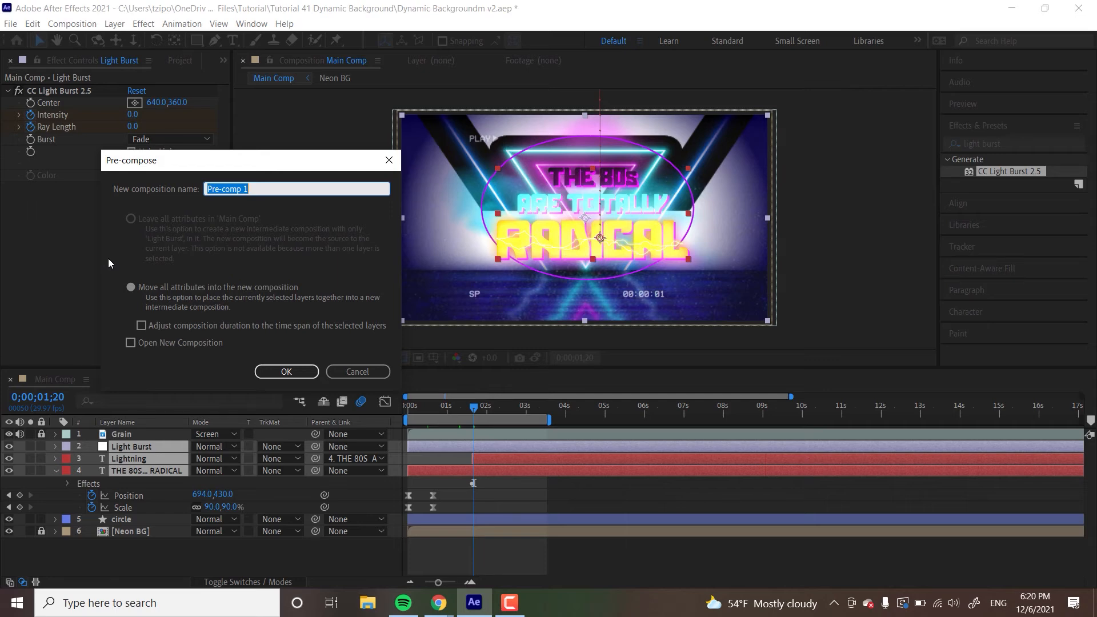
{"action": "type", "text": "Text Effects"}
{"action": "key", "text": "Return"}
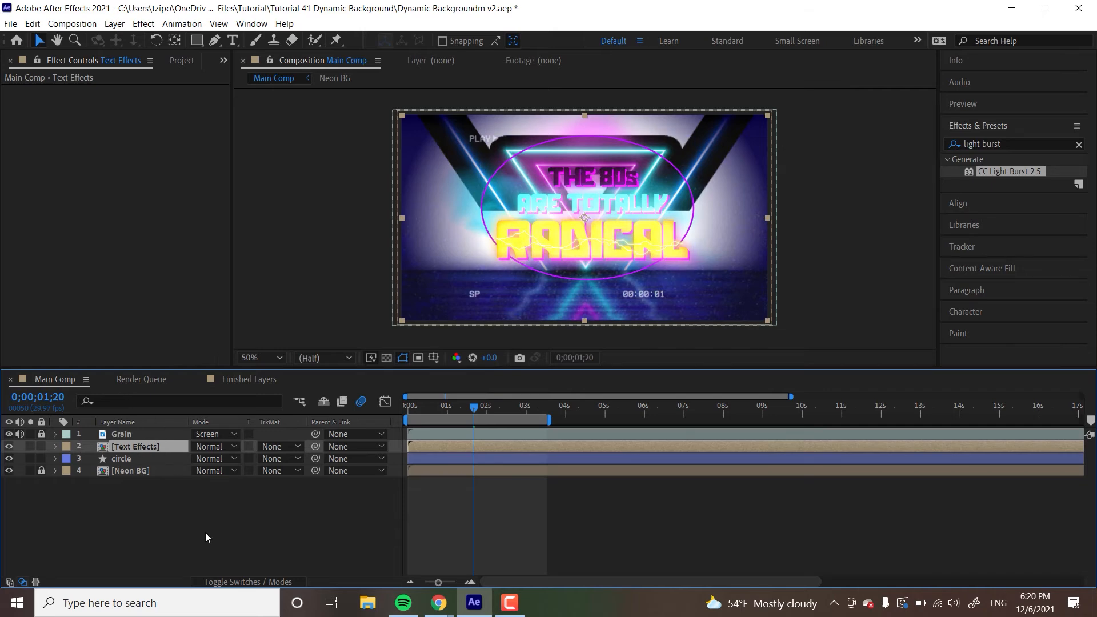
Step: Duplicate the Text Effects layer, rename the lower copy Reflection and show its Scale property
{"action": "key", "text": "ctrl+d"}
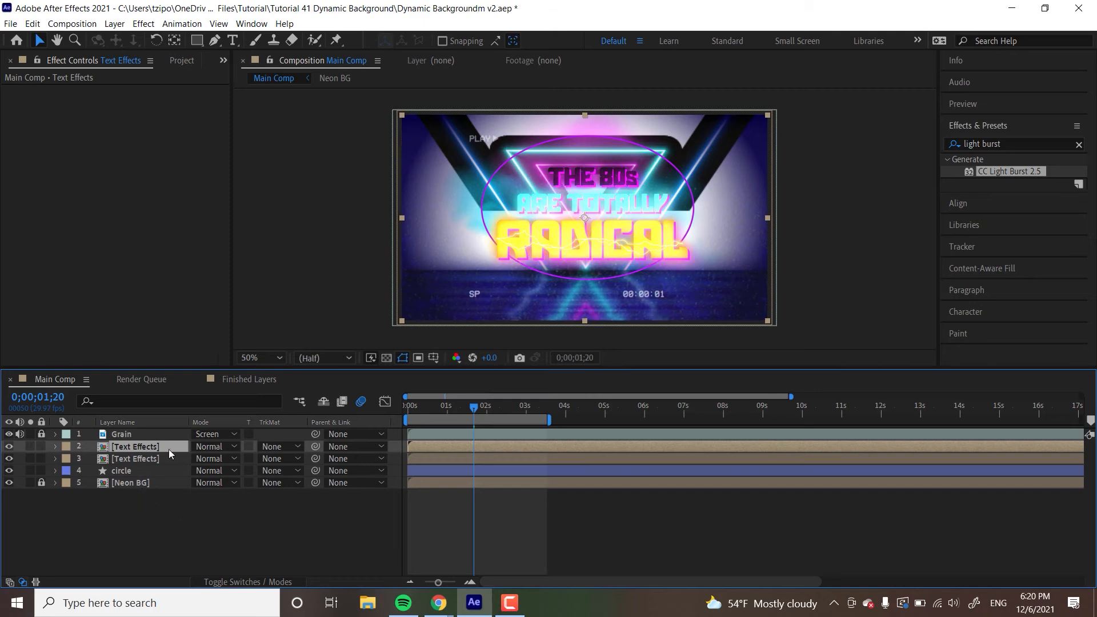
{"action": "left_click", "coordinate": [136, 459]}
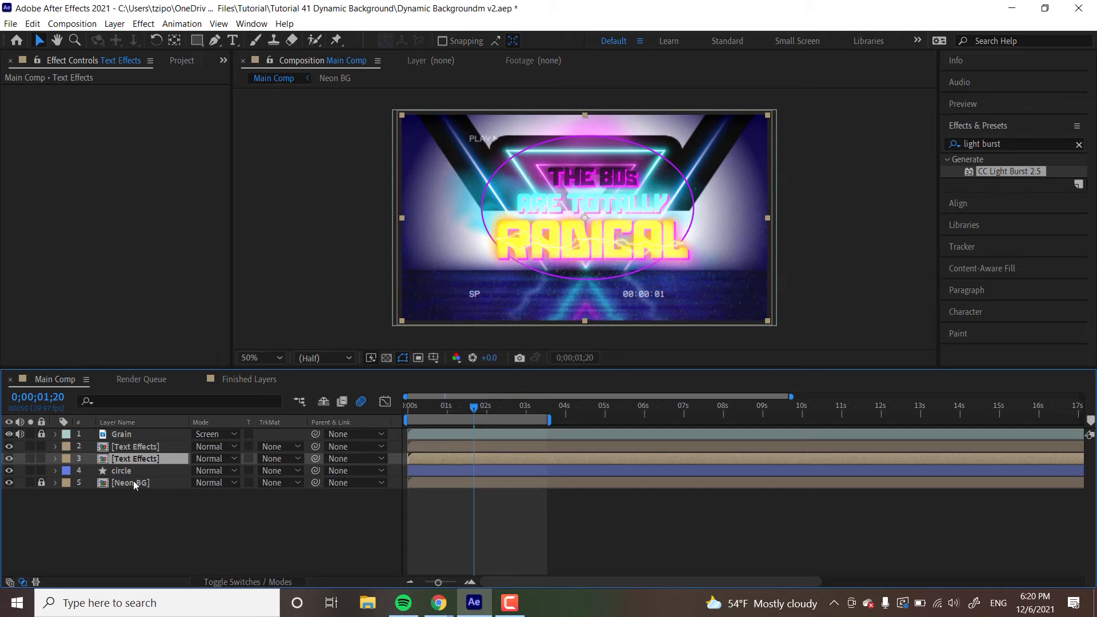
{"action": "key", "text": "Return"}
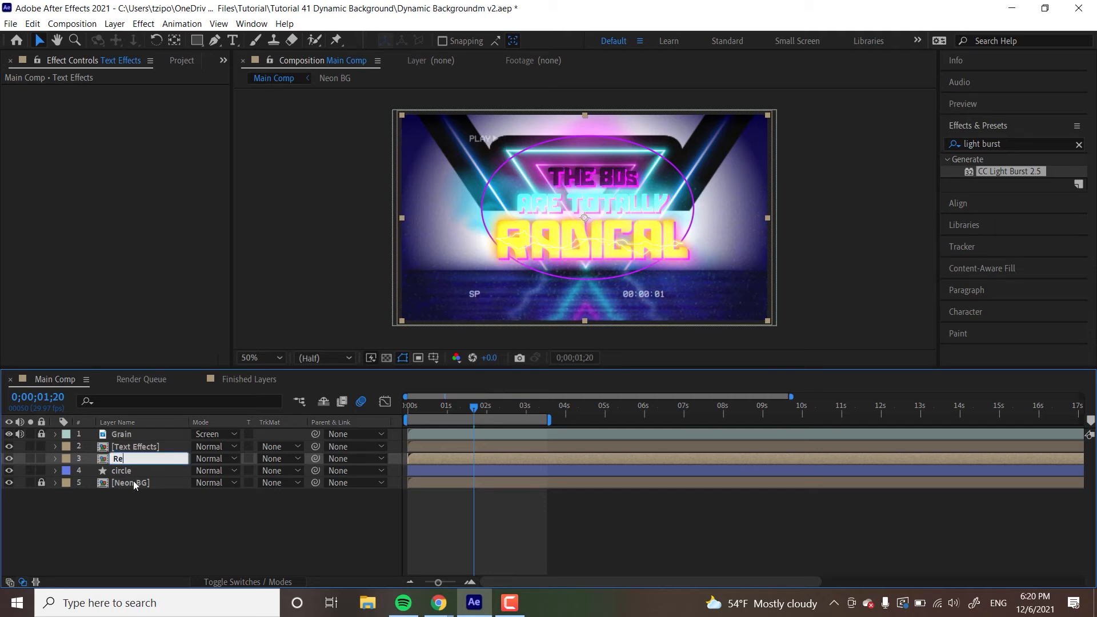
{"action": "type", "text": "Reflection"}
{"action": "key", "text": "Return"}
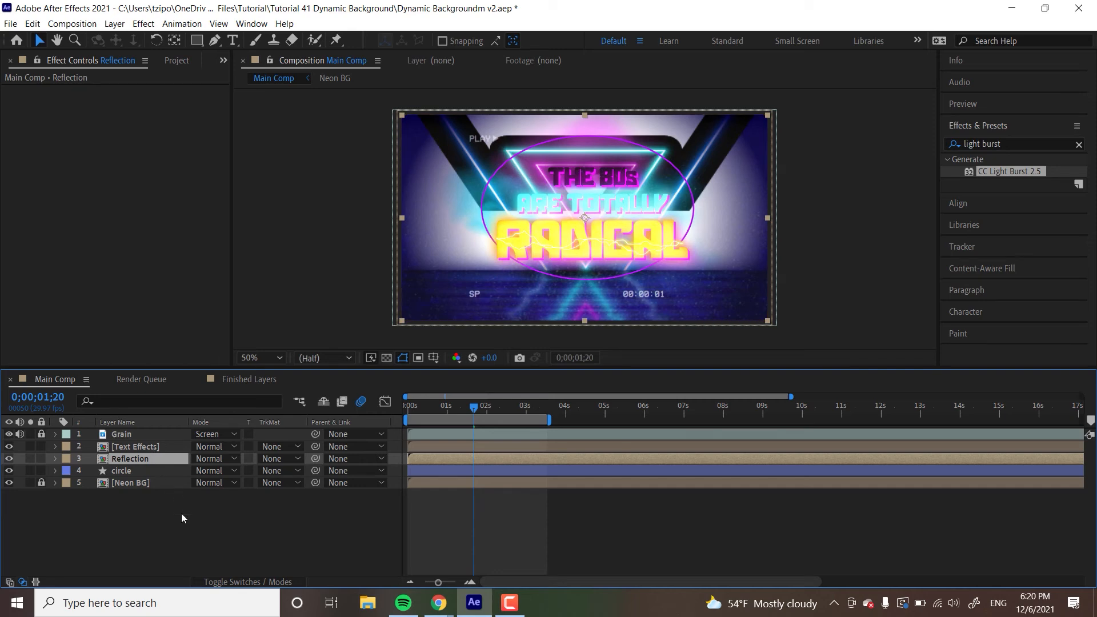
{"action": "key", "text": "s"}
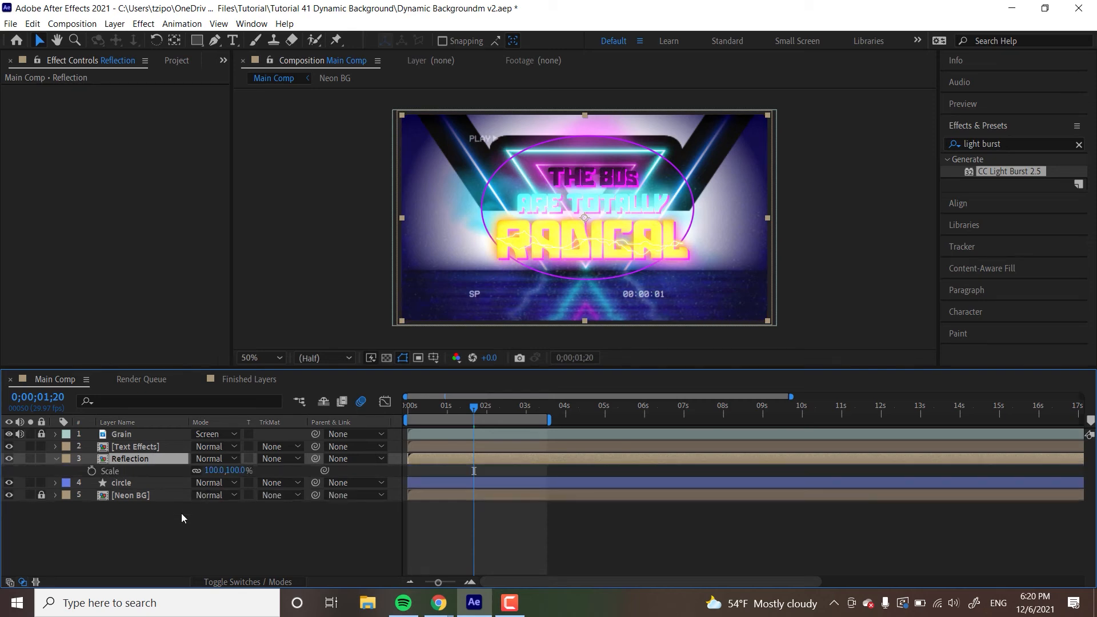
{"action": "left_click", "coordinate": [197, 469]}
{"action": "left_click", "coordinate": [197, 471]}
{"action": "left_click_drag", "start_coordinate": [230, 472], "coordinate": [244, 471]}
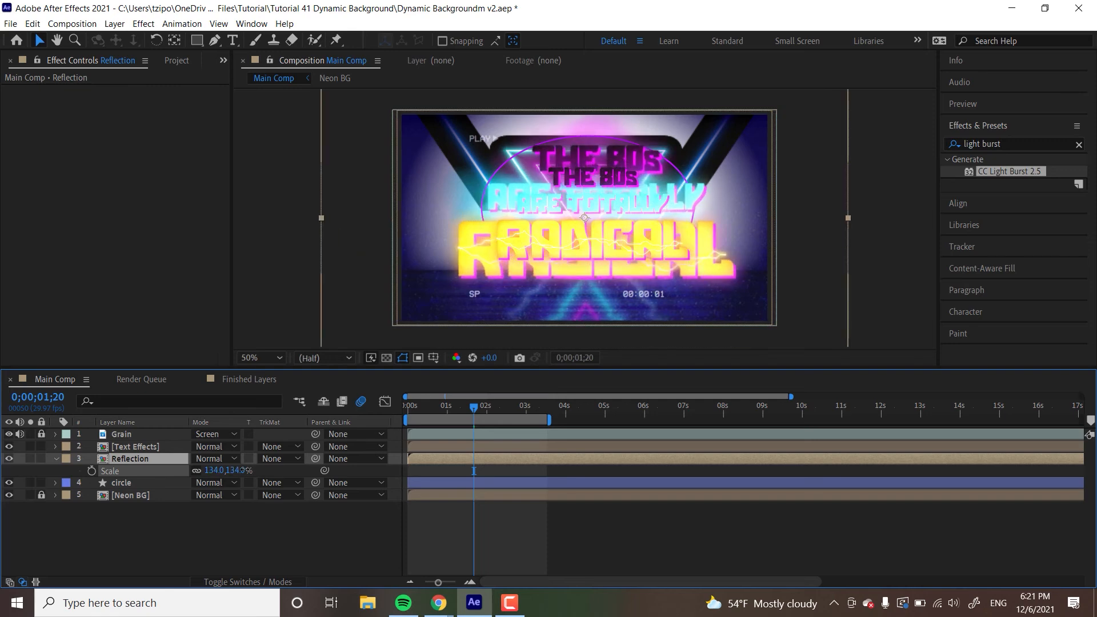
{"action": "key", "text": "ctrl+z"}
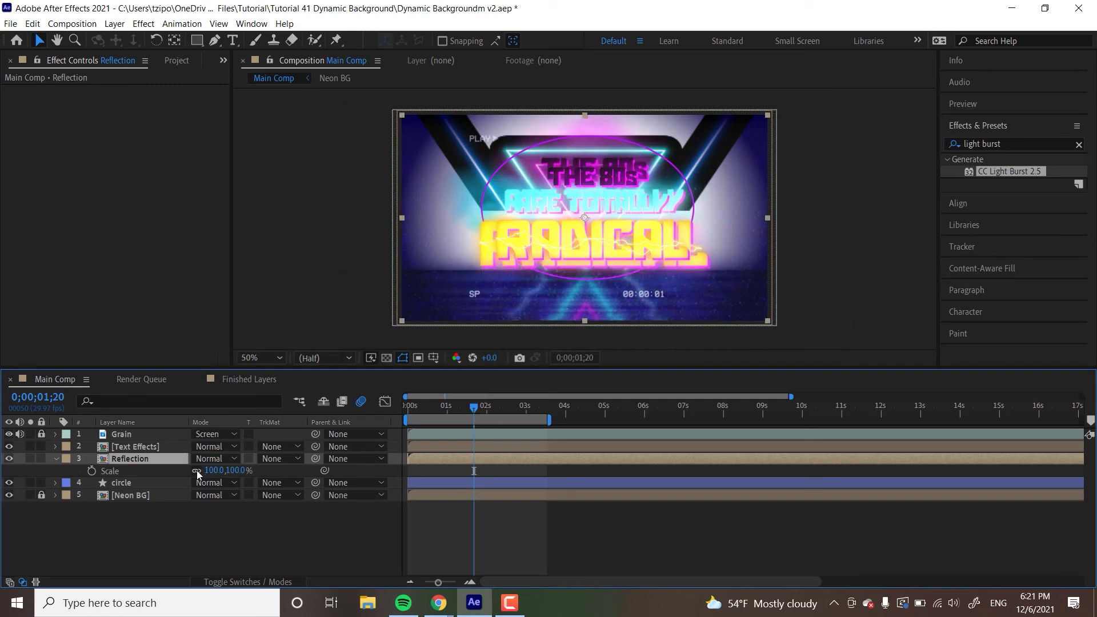
Step: Unlink the Reflection layer's scale, set its vertical scale to -100% and move the flipped text below the title
{"action": "left_click", "coordinate": [196, 472]}
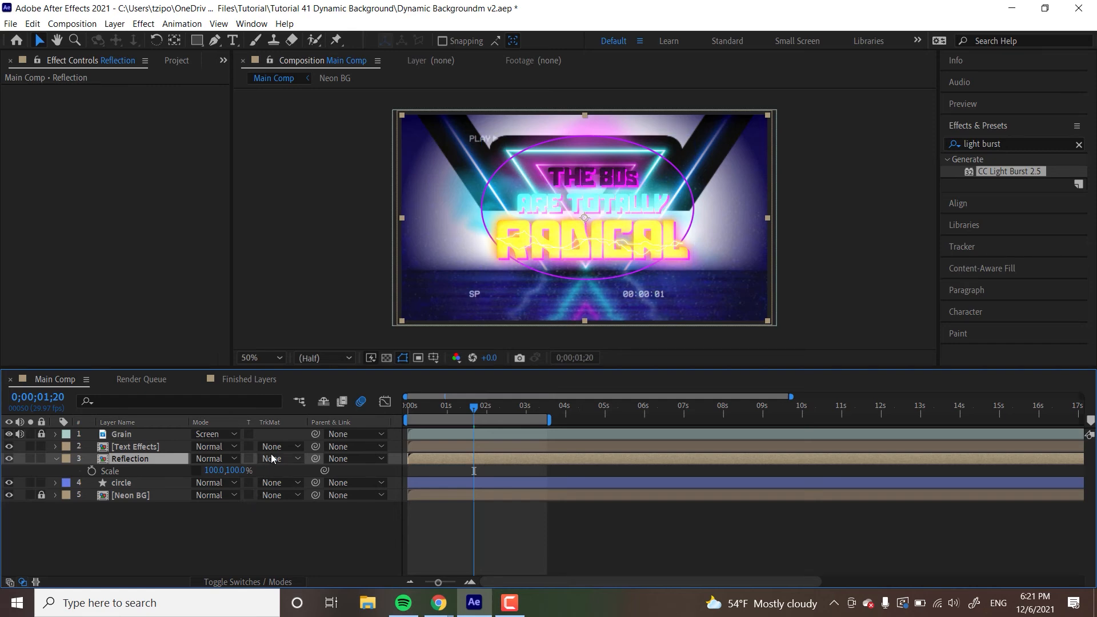
{"action": "left_click", "coordinate": [223, 472]}
{"action": "type", "text": "100"}
{"action": "key", "text": "Return"}
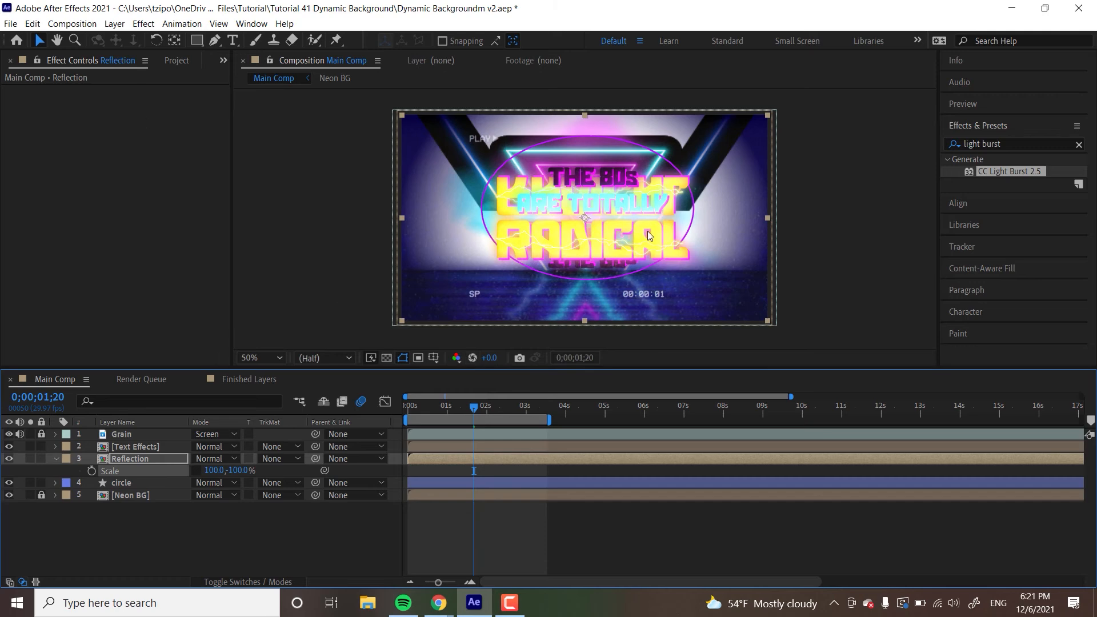
{"action": "left_click_drag", "start_coordinate": [601, 246], "coordinate": [599, 366]}
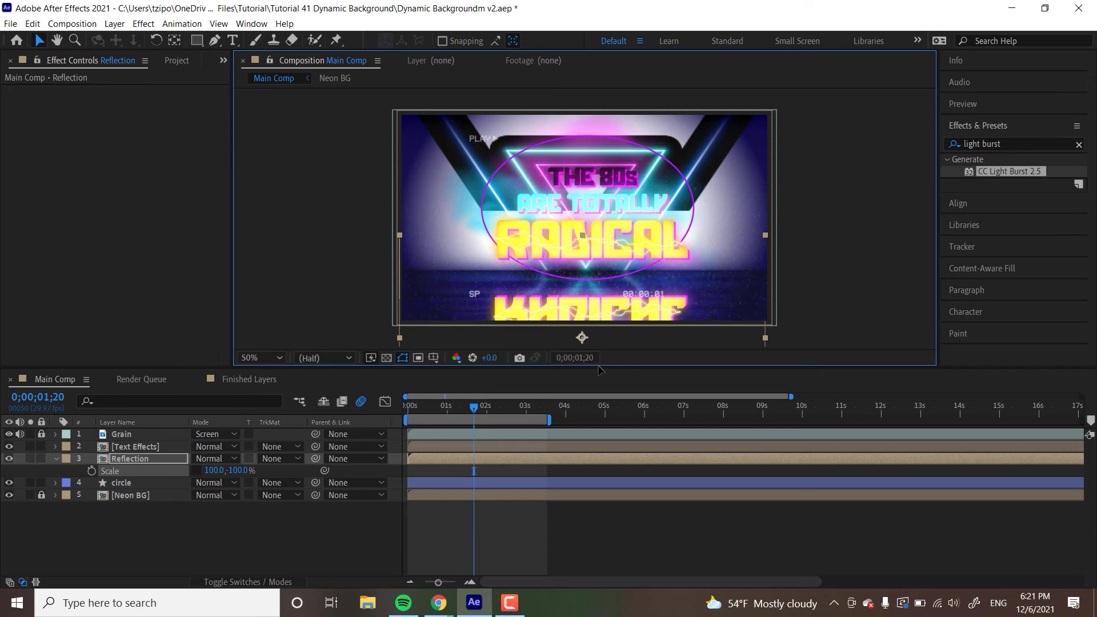
{"action": "left_click_drag", "start_coordinate": [599, 370], "coordinate": [601, 367]}
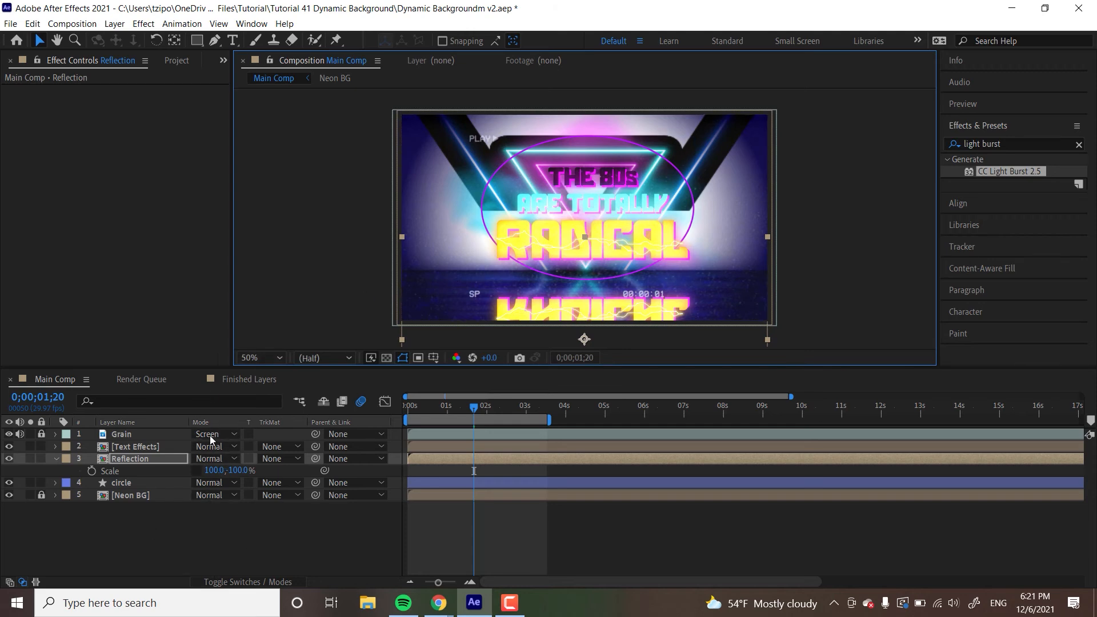
Step: Set the Reflection layer's blending mode to Soft Light
{"action": "left_click", "coordinate": [219, 582]}
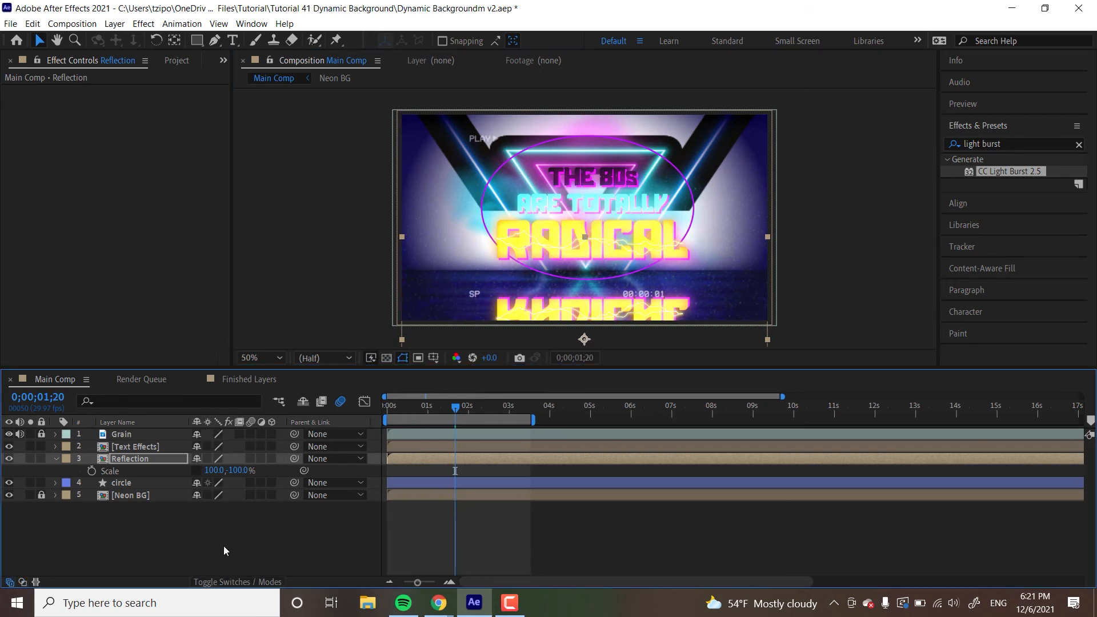
{"action": "left_click", "coordinate": [224, 582]}
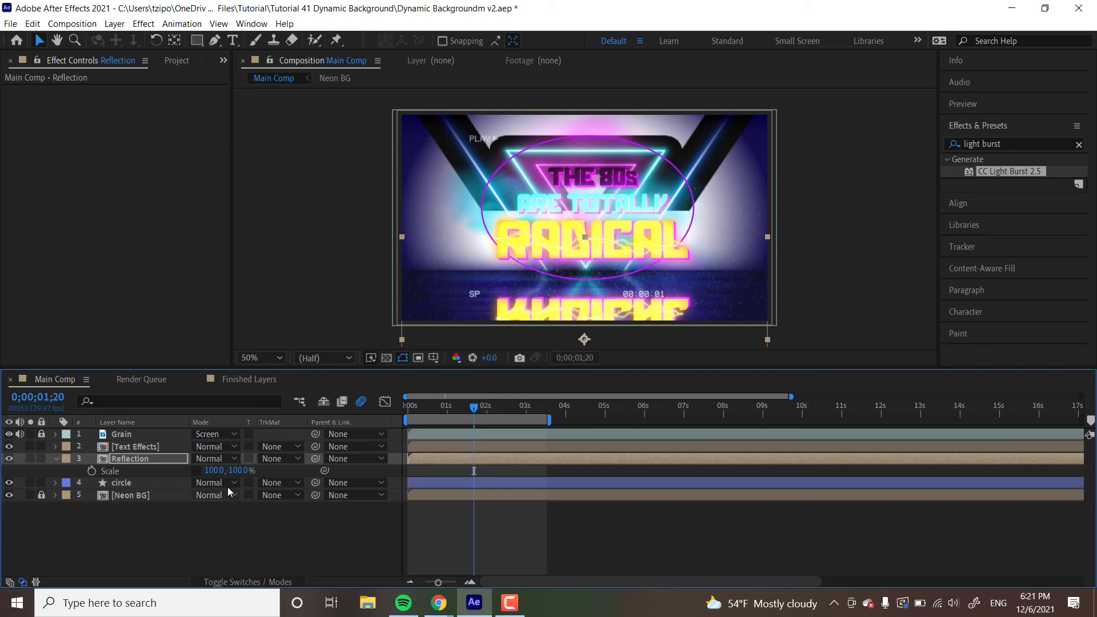
{"action": "left_click", "coordinate": [210, 459]}
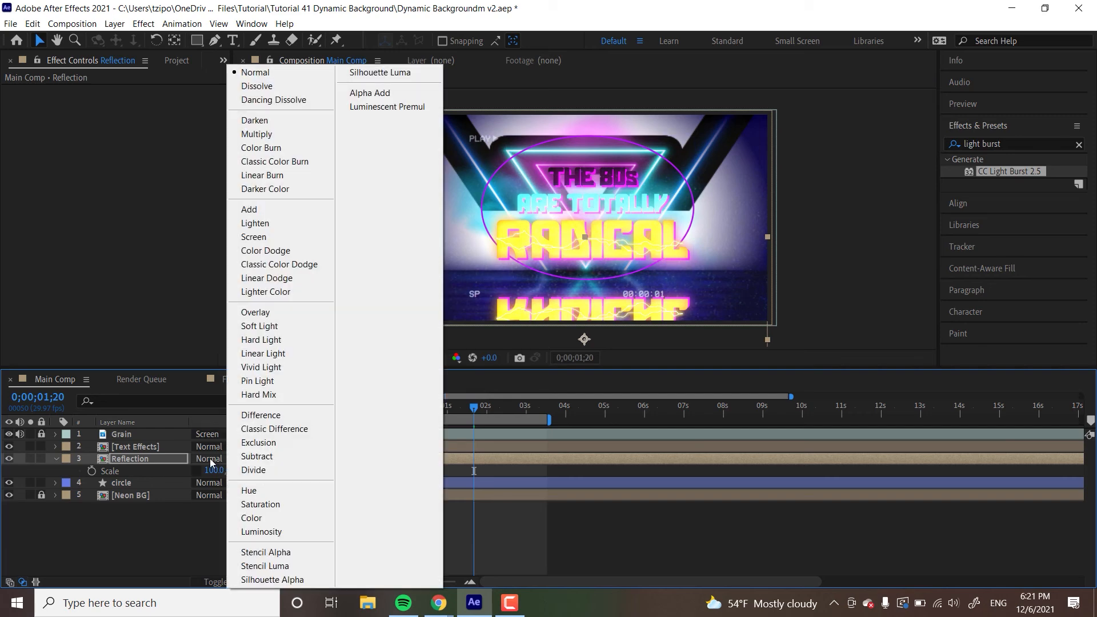
{"action": "left_click", "coordinate": [265, 326]}
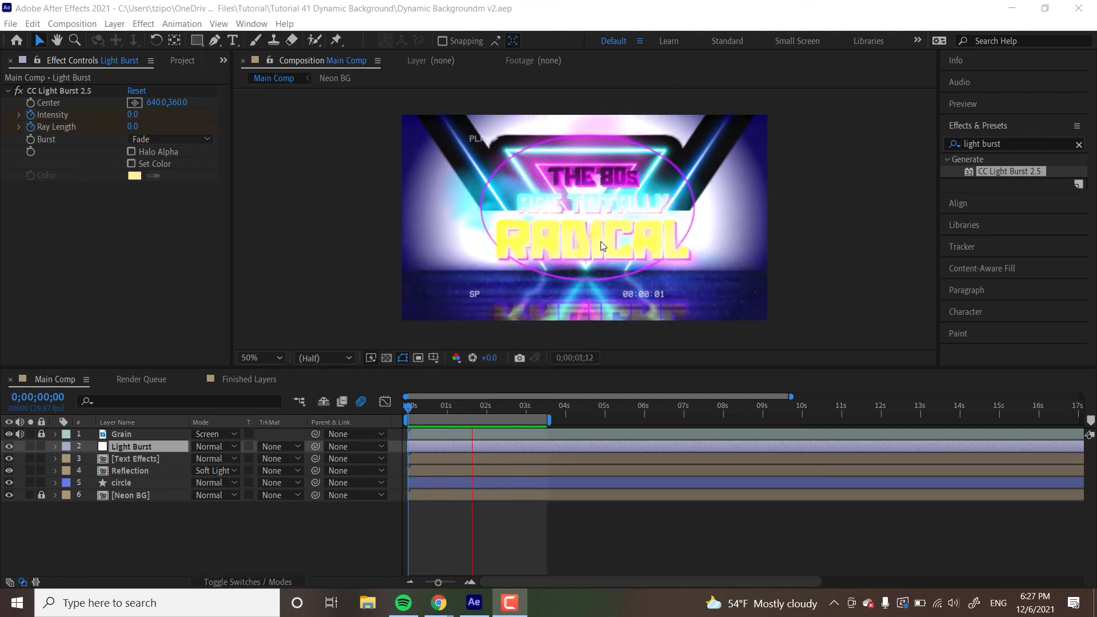
Step: Preview the title animation in Main Comp with the light burst and reflection
{"action": "key", "text": "space"}
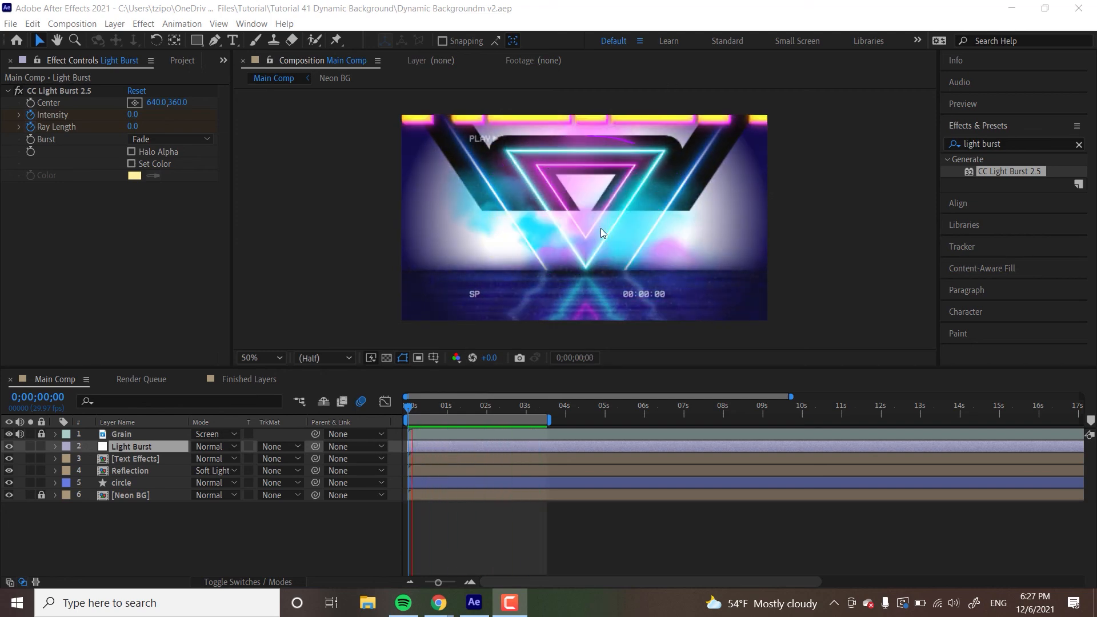
{"action": "key", "text": "space"}
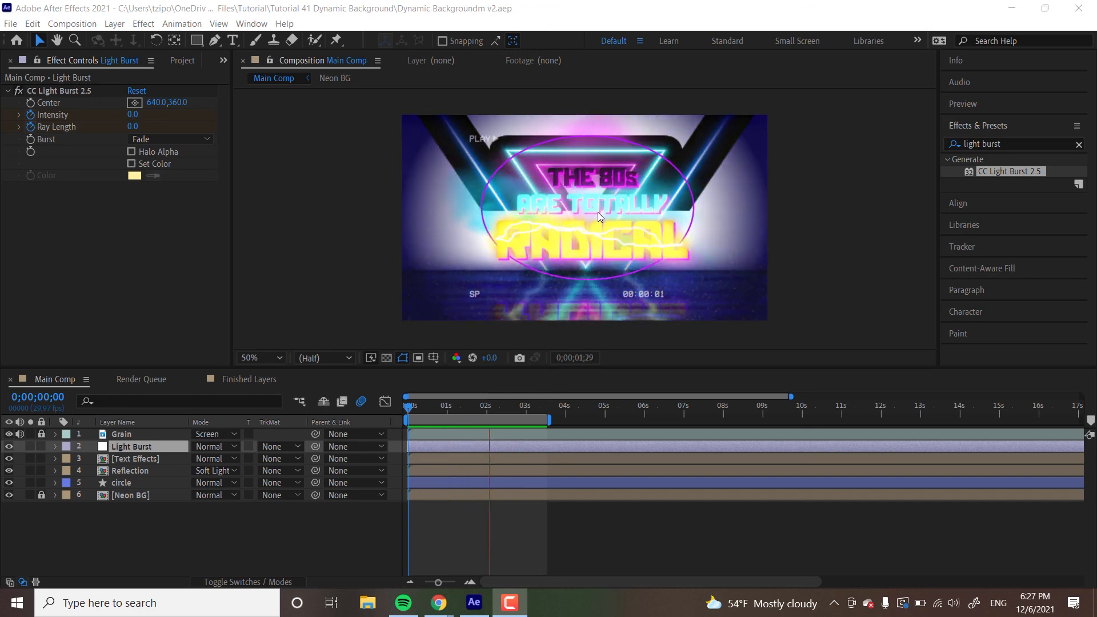